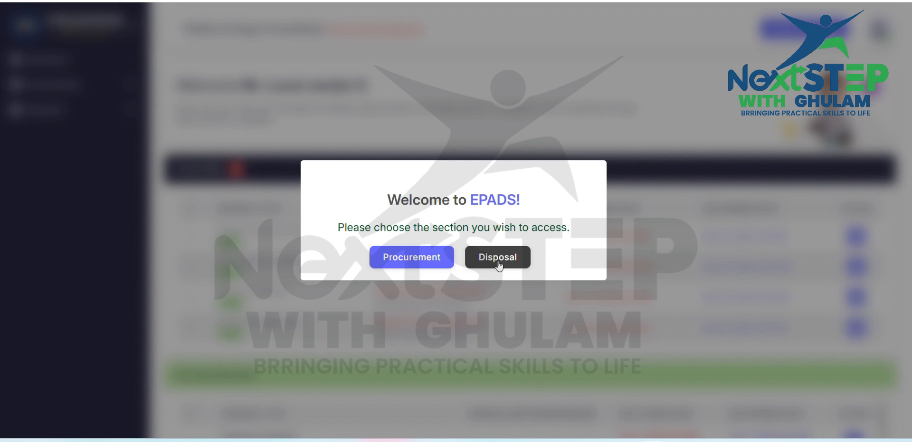
Step: Enter the Procurement section and open the details of TENDER NO 430 (PROCUREMENT OF LAPTOP) from the active procurements
{"action": "left_click", "coordinate": [421, 259]}
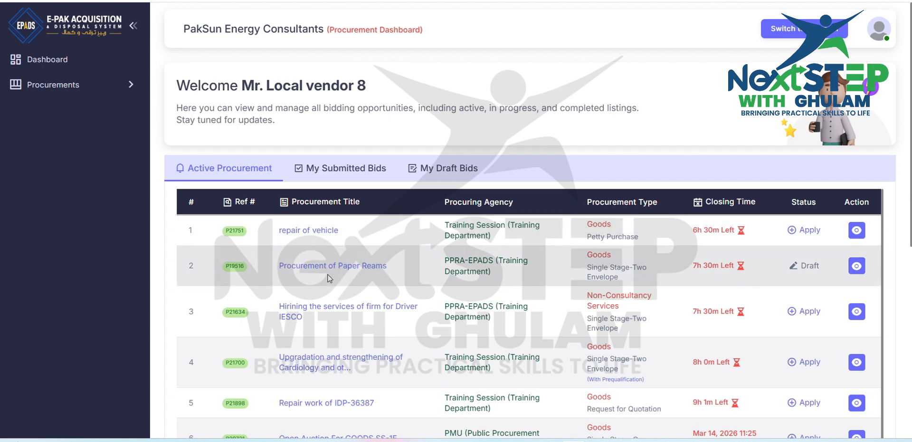
{"action": "scroll", "coordinate": [351, 273], "scroll_direction": "down", "scroll_amount": 2}
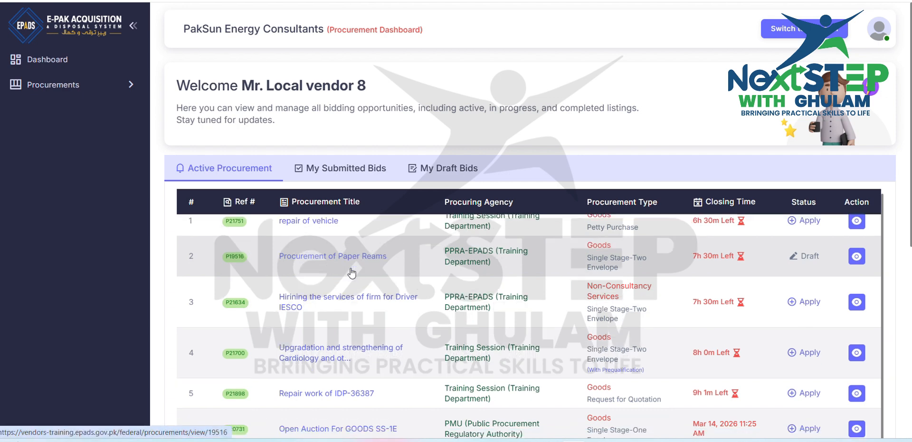
{"action": "scroll", "coordinate": [352, 272], "scroll_direction": "down", "scroll_amount": 3}
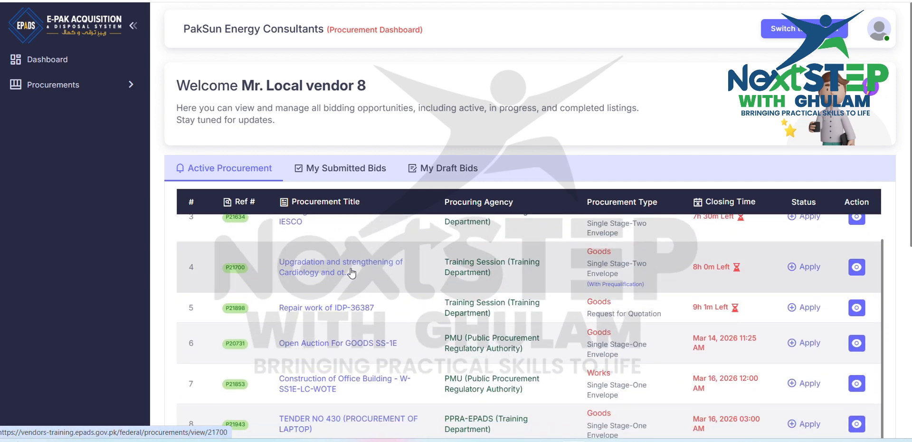
{"action": "scroll", "coordinate": [351, 273], "scroll_direction": "down", "scroll_amount": 1}
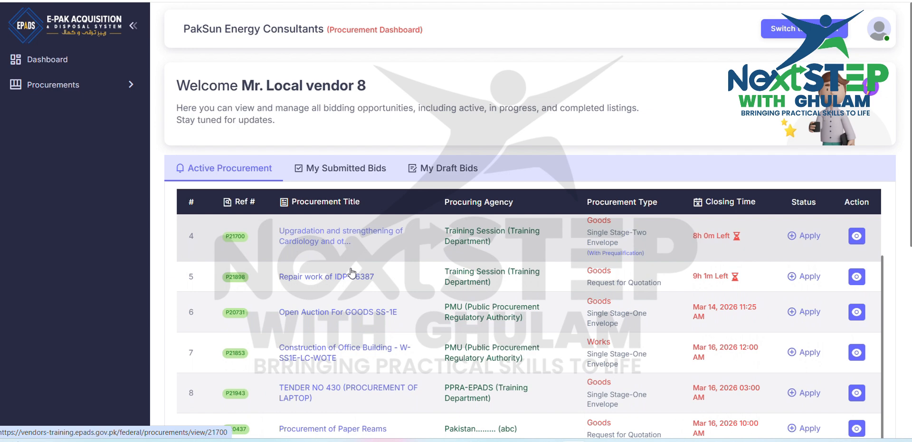
{"action": "scroll", "coordinate": [351, 272], "scroll_direction": "down", "scroll_amount": 1}
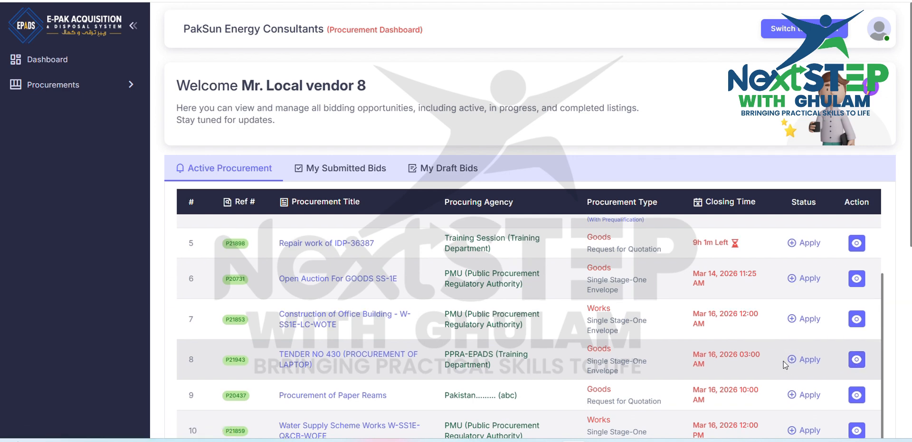
{"action": "scroll", "coordinate": [785, 365], "scroll_direction": "up", "scroll_amount": 4}
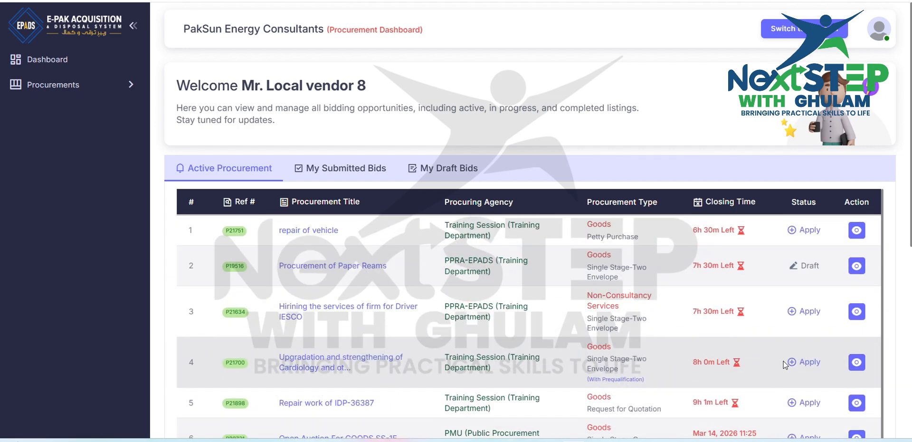
{"action": "scroll", "coordinate": [785, 365], "scroll_direction": "down", "scroll_amount": 3}
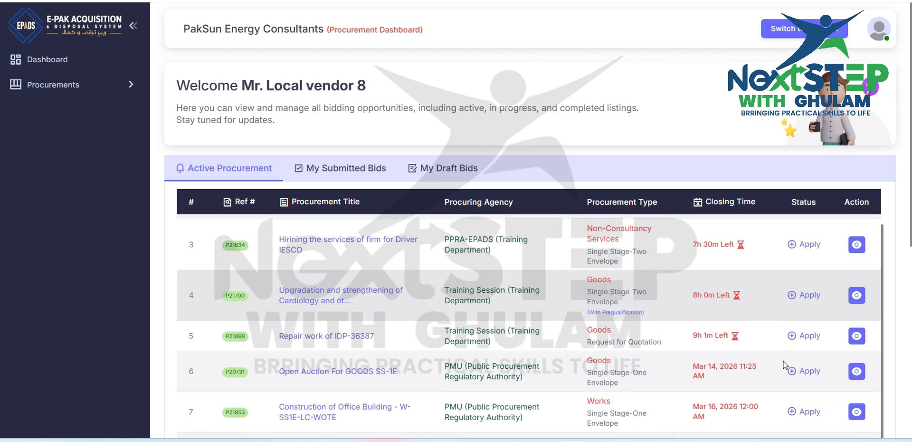
{"action": "scroll", "coordinate": [785, 365], "scroll_direction": "down", "scroll_amount": 3}
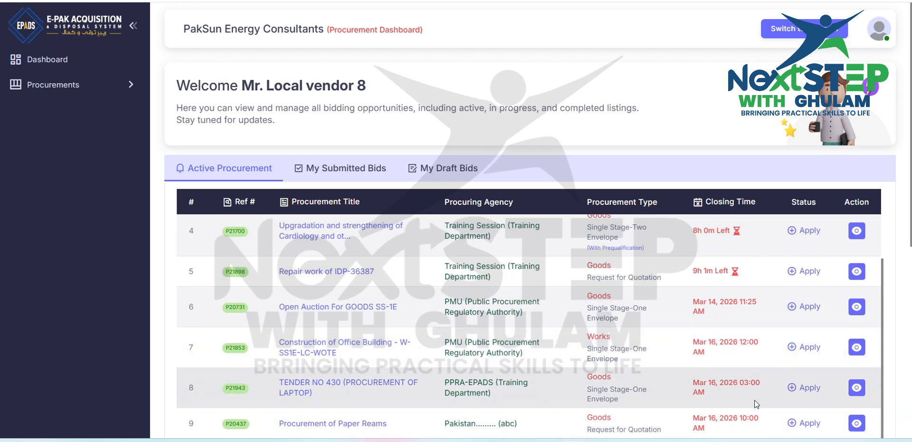
{"action": "left_click", "coordinate": [857, 389]}
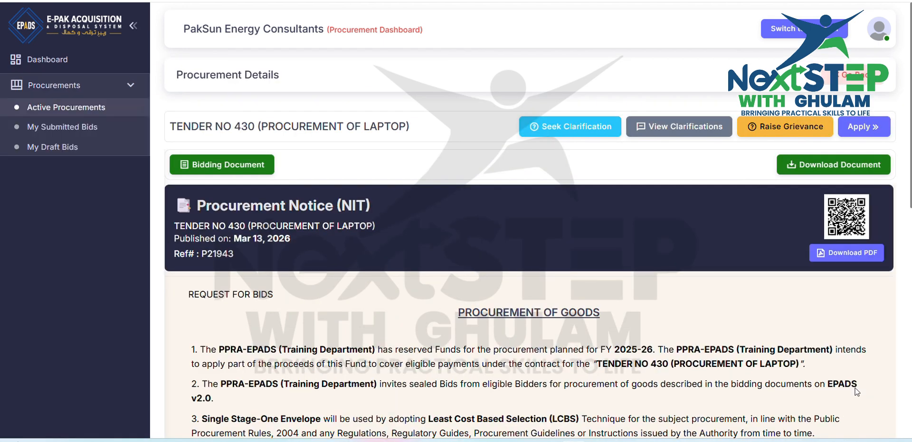
Step: Examine the Seek Clarification form's subject, message and attachment fields, and cancel it without submitting
{"action": "left_click", "coordinate": [557, 129]}
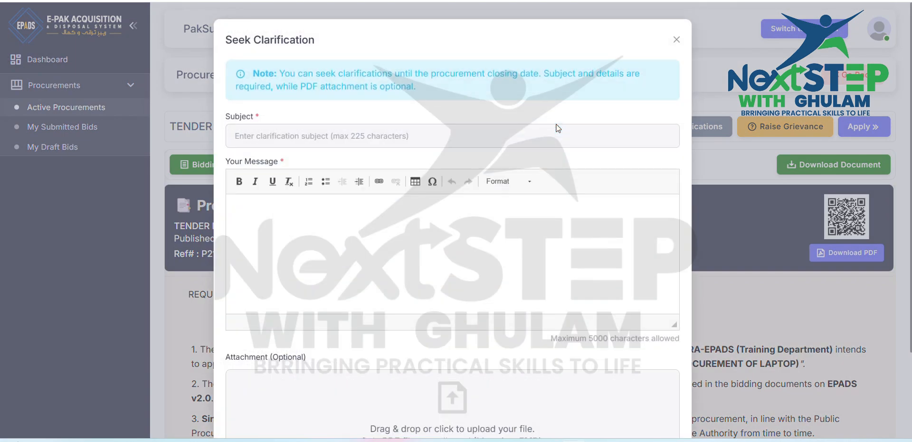
{"action": "left_click", "coordinate": [390, 132]}
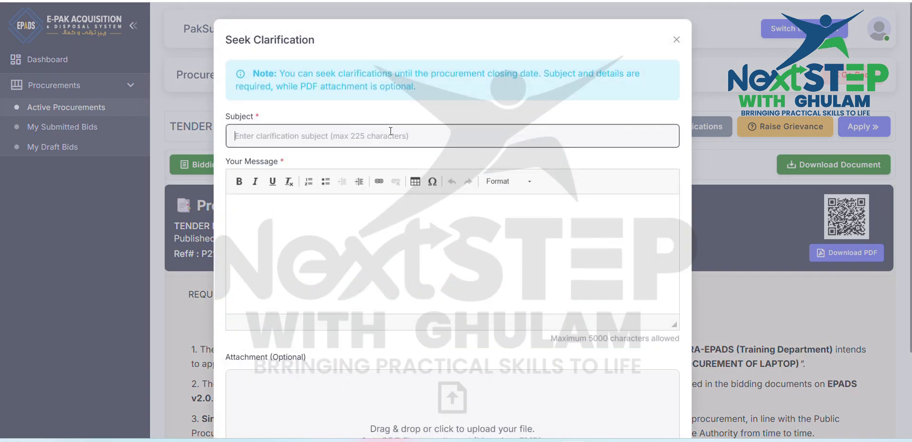
{"action": "left_click", "coordinate": [339, 224]}
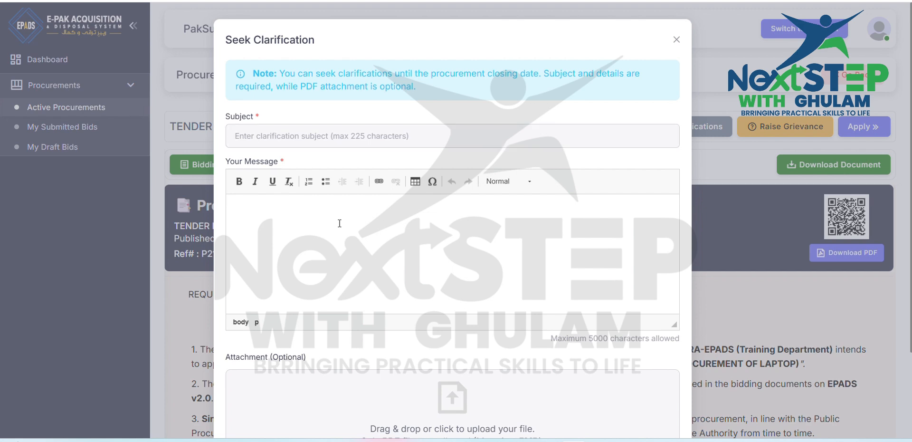
{"action": "scroll", "coordinate": [340, 223], "scroll_direction": "down", "scroll_amount": 3}
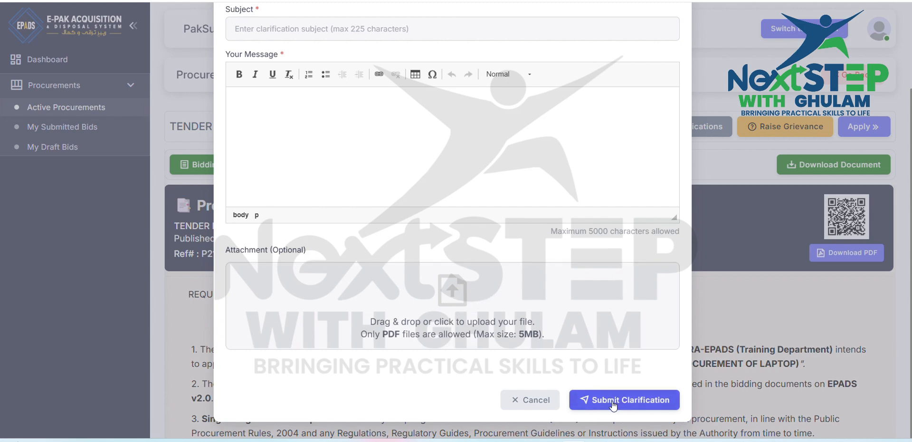
{"action": "left_click", "coordinate": [544, 404]}
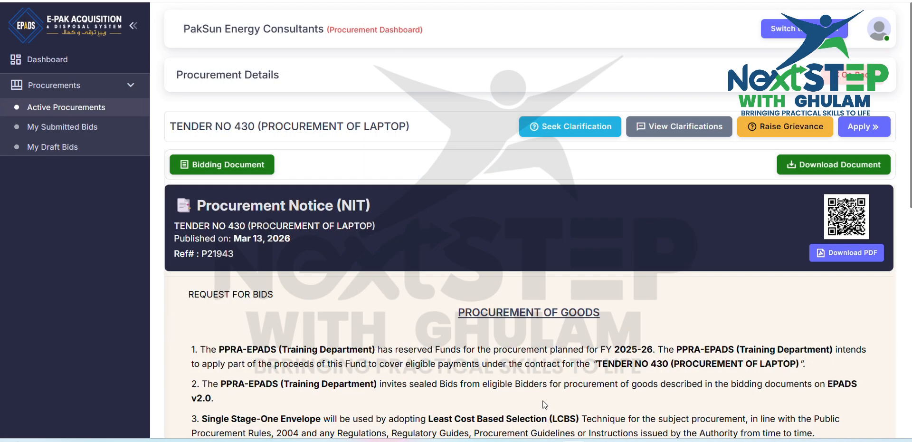
Step: Check the tender's addressed clarifications and read through the procurement notice
{"action": "left_click", "coordinate": [674, 124]}
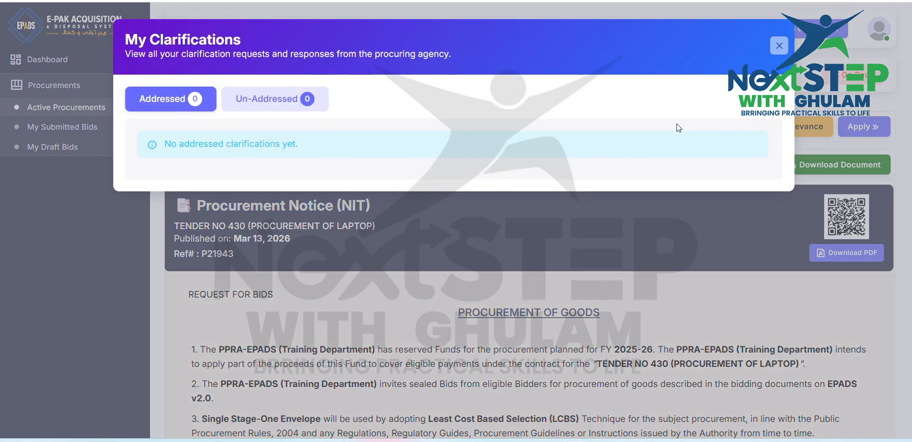
{"action": "left_click", "coordinate": [778, 46]}
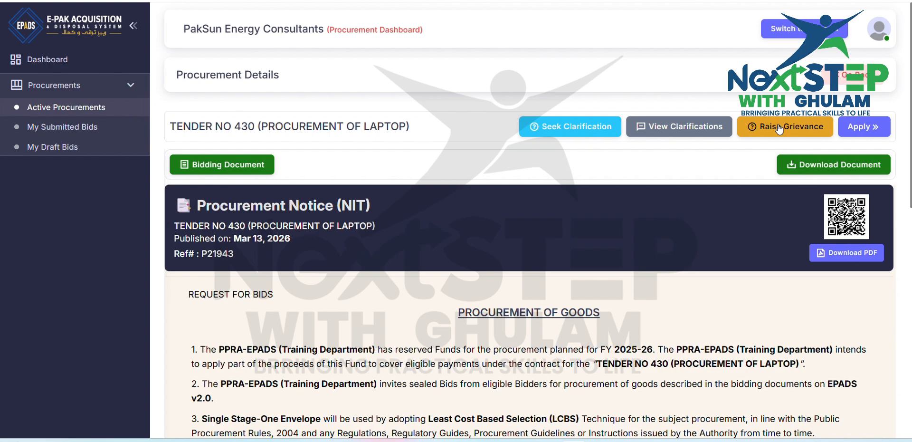
{"action": "scroll", "coordinate": [651, 314], "scroll_direction": "down", "scroll_amount": 10}
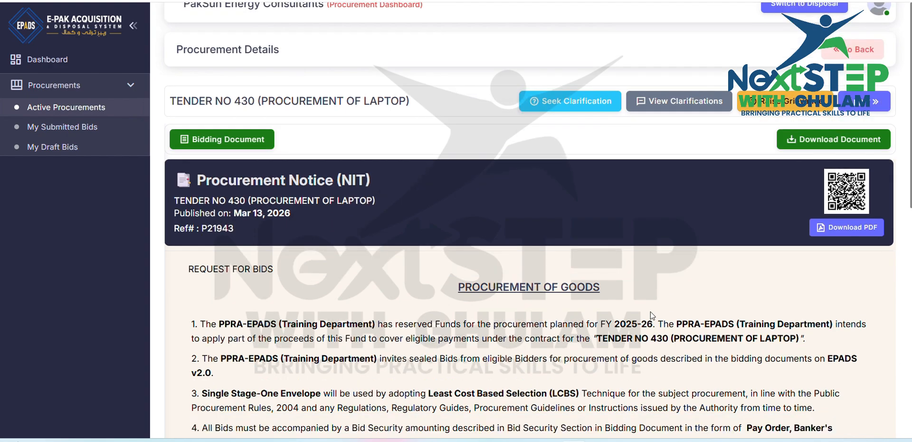
{"action": "scroll", "coordinate": [651, 313], "scroll_direction": "up", "scroll_amount": 6}
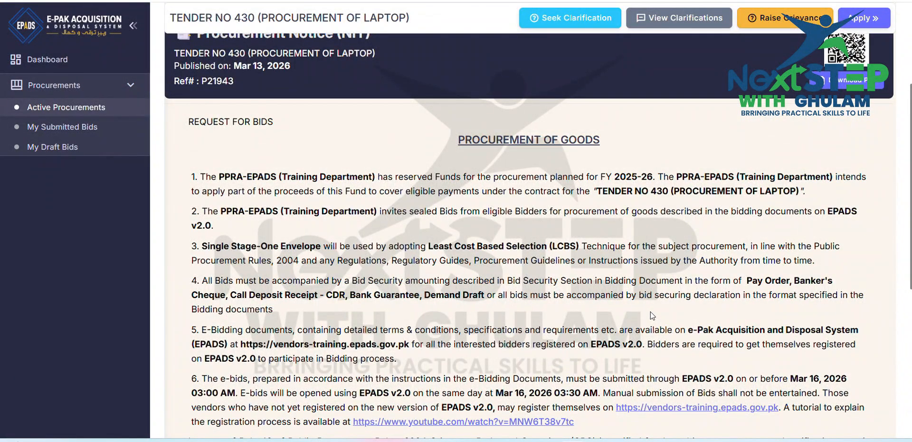
{"action": "scroll", "coordinate": [651, 311], "scroll_direction": "up", "scroll_amount": 3}
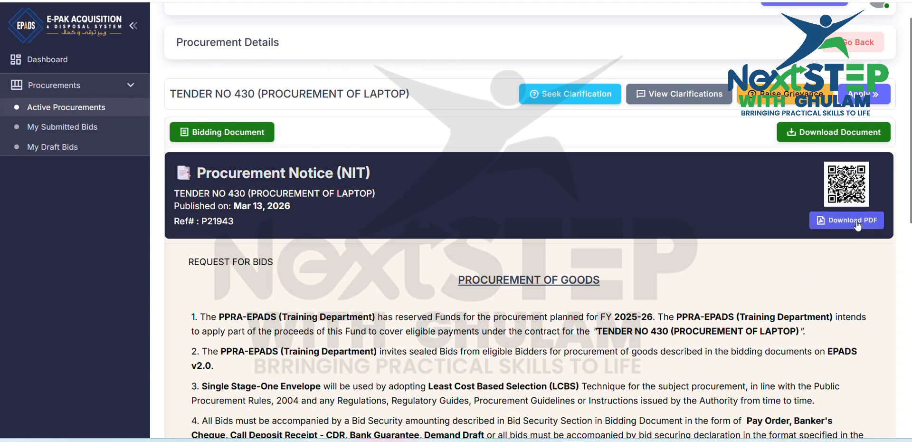
Step: Try to apply for the laptop tender without acknowledging the terms and conditions
{"action": "left_click", "coordinate": [869, 103]}
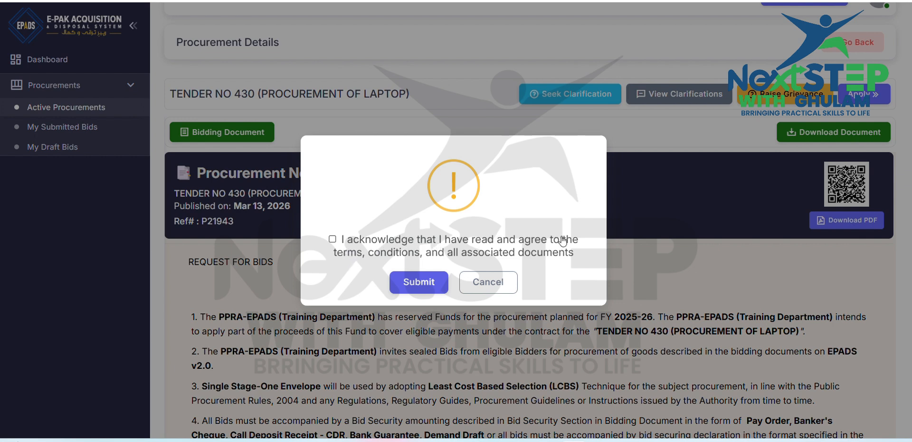
{"action": "left_click", "coordinate": [430, 280]}
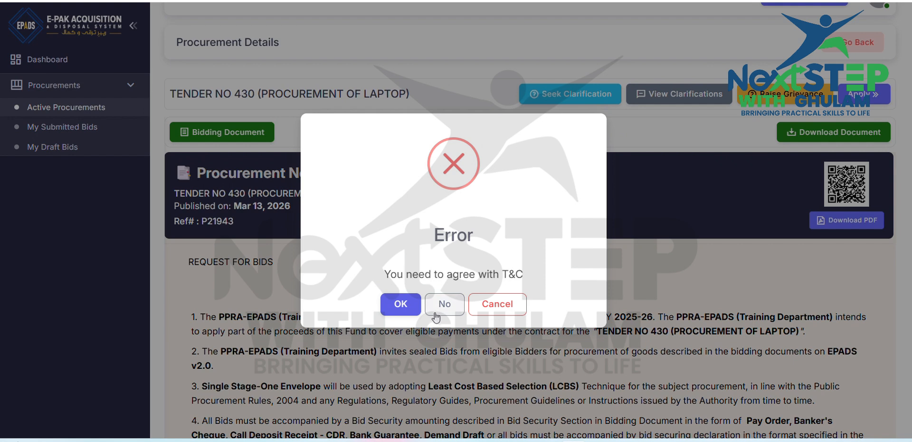
{"action": "left_click", "coordinate": [412, 306]}
Step: Apply for the laptop tender, acknowledging the terms, conditions and all associated documents
{"action": "left_click", "coordinate": [863, 94]}
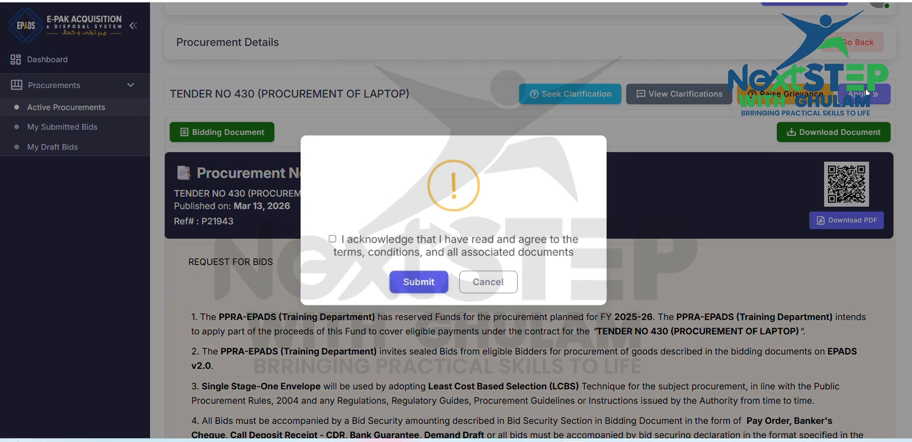
{"action": "left_click", "coordinate": [332, 239]}
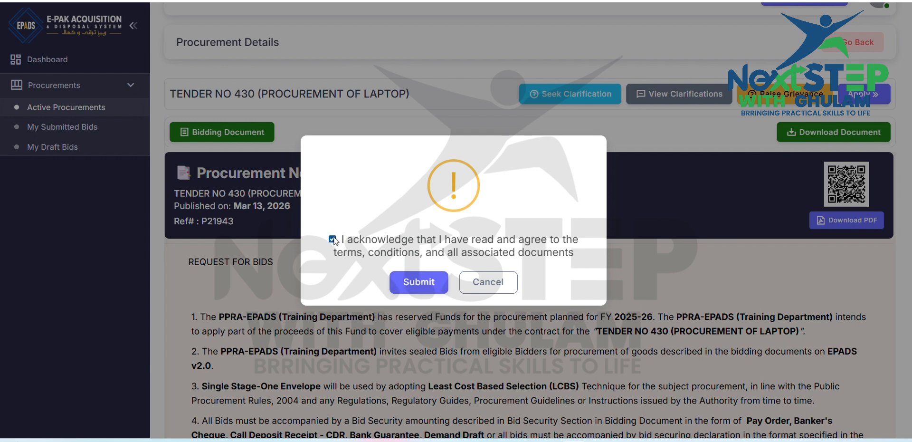
{"action": "left_click", "coordinate": [429, 280]}
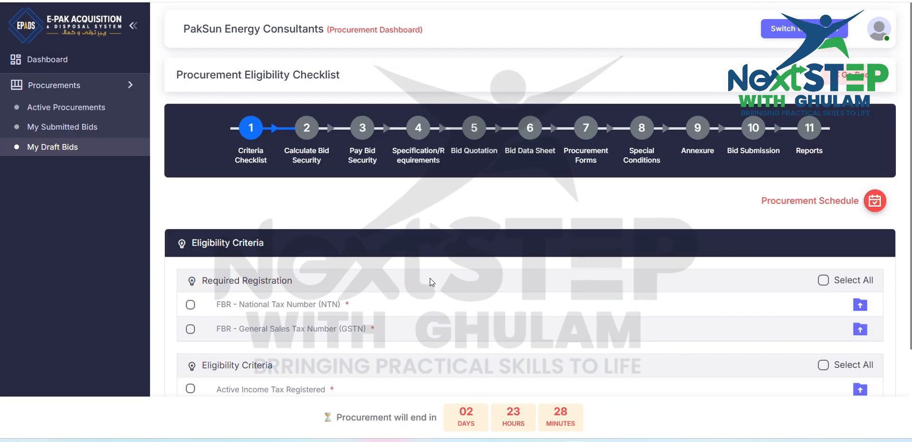
Step: Select all required registrations and attach the 1mb PDF to both the National Tax Number and General Sales Tax Number entries
{"action": "scroll", "coordinate": [430, 278], "scroll_direction": "down", "scroll_amount": 2}
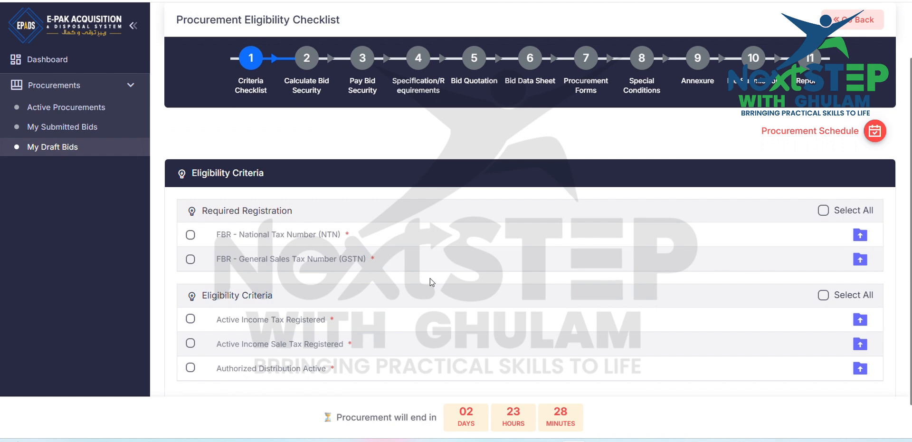
{"action": "scroll", "coordinate": [429, 280], "scroll_direction": "down", "scroll_amount": 1}
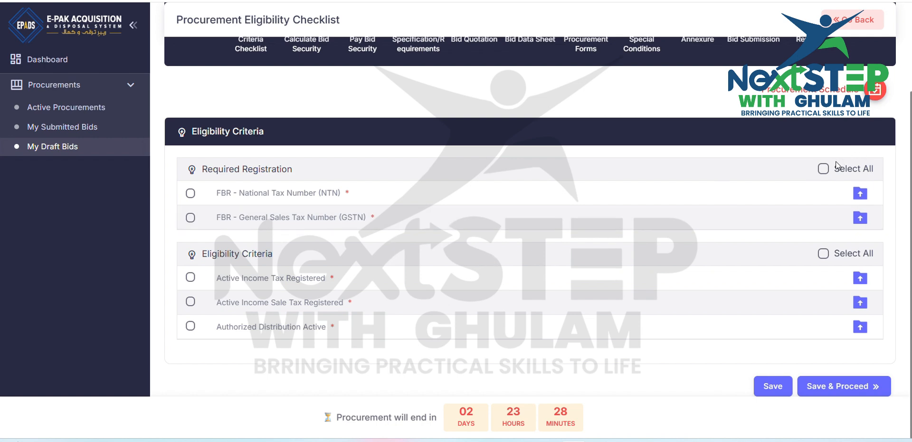
{"action": "left_click", "coordinate": [823, 169]}
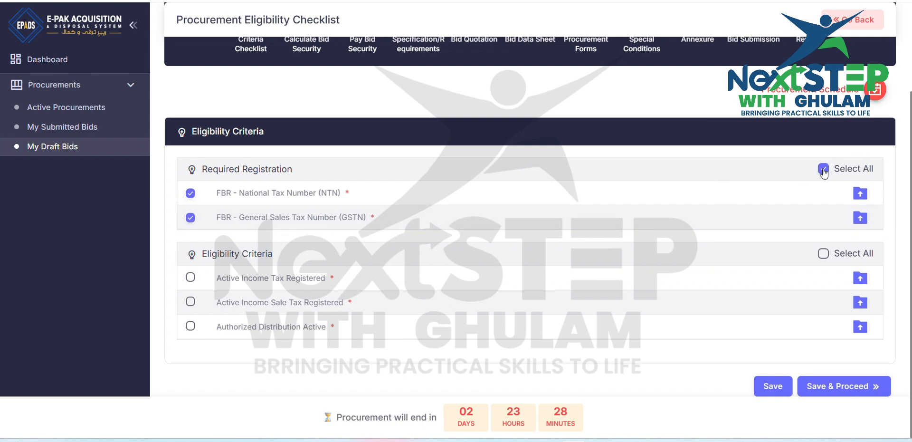
{"action": "left_click", "coordinate": [856, 198]}
{"action": "double_click", "coordinate": [152, 75]}
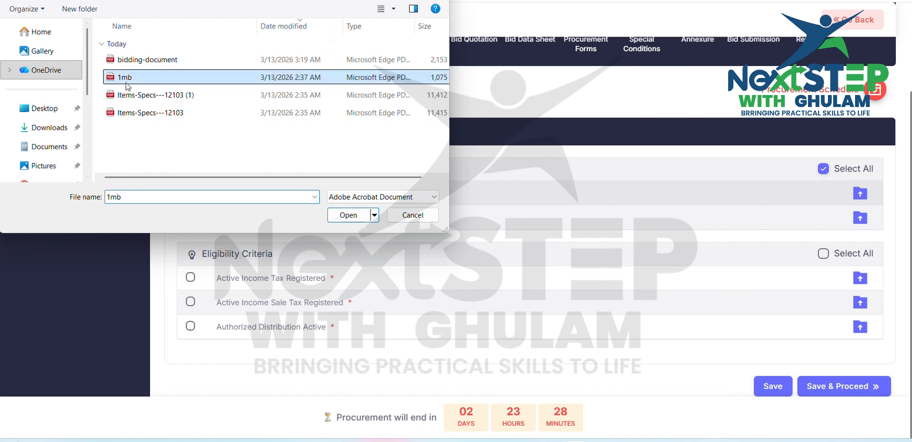
{"action": "left_click", "coordinate": [859, 218]}
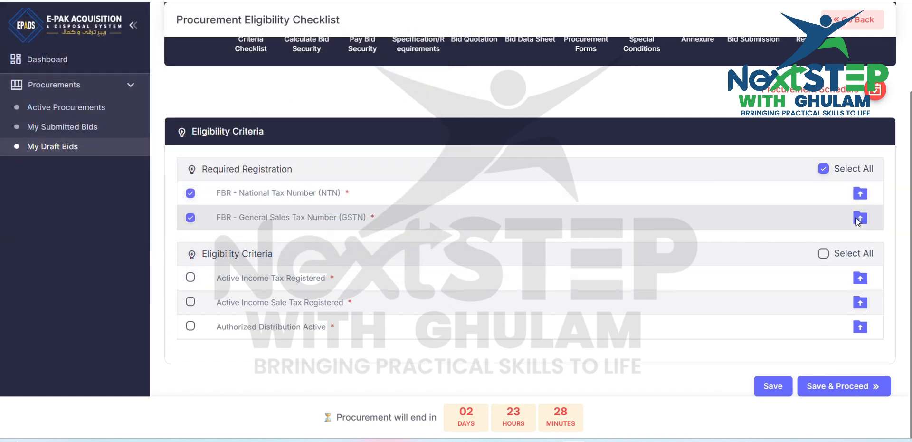
{"action": "double_click", "coordinate": [124, 77]}
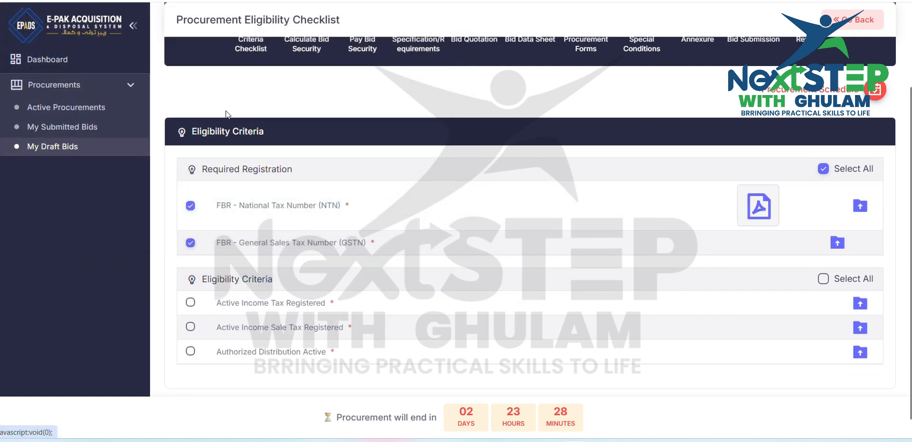
Step: Select all eligibility criteria and attach the 1mb PDF to the income tax, sale tax and authorized distribution entries
{"action": "scroll", "coordinate": [617, 258], "scroll_direction": "down", "scroll_amount": 1}
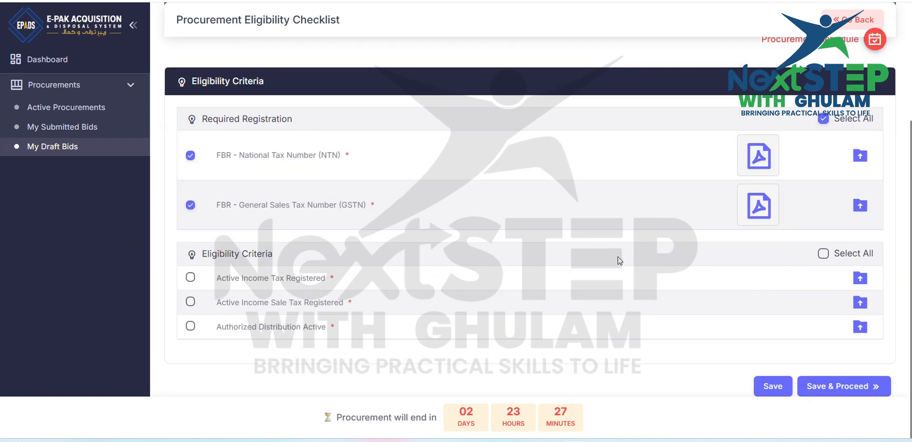
{"action": "left_click", "coordinate": [823, 253]}
{"action": "left_click", "coordinate": [860, 280]}
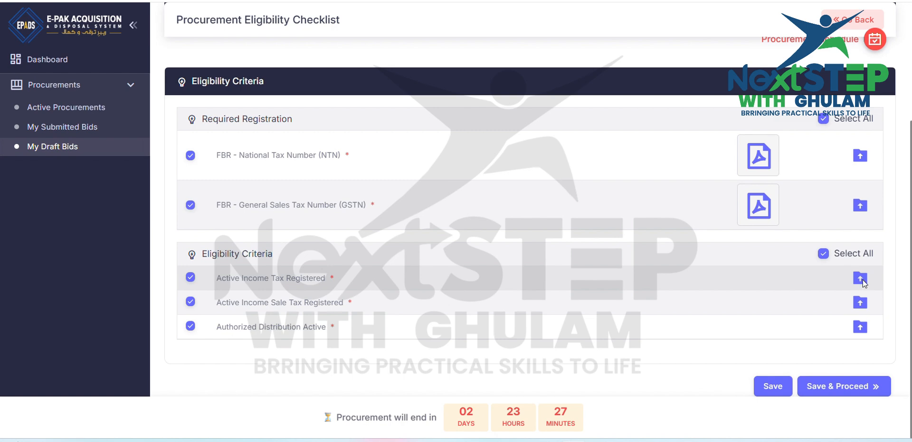
{"action": "left_click", "coordinate": [119, 77]}
{"action": "double_click", "coordinate": [118, 78]}
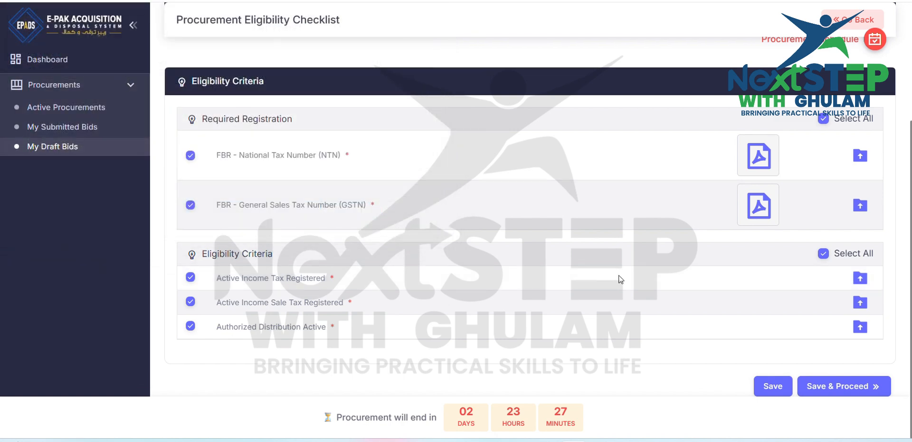
{"action": "left_click", "coordinate": [860, 303]}
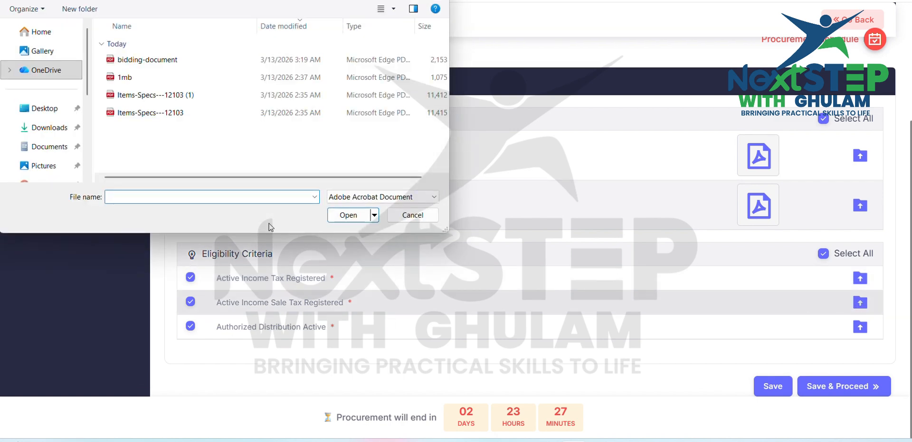
{"action": "double_click", "coordinate": [133, 78]}
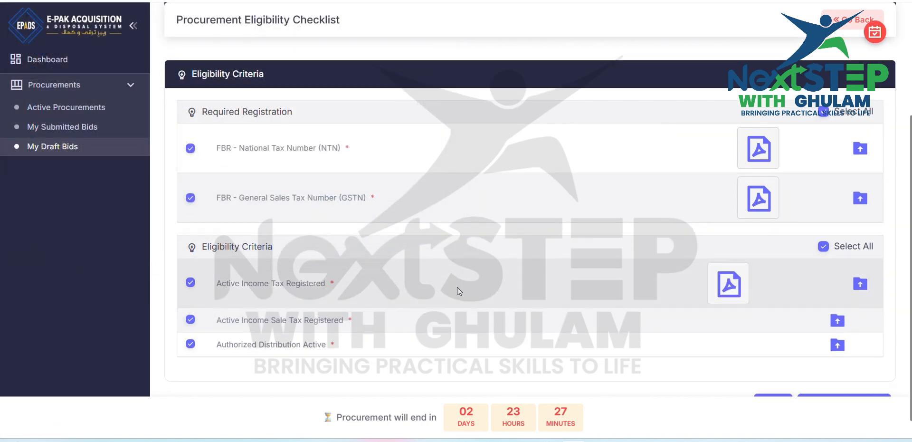
{"action": "scroll", "coordinate": [457, 287], "scroll_direction": "down", "scroll_amount": 1}
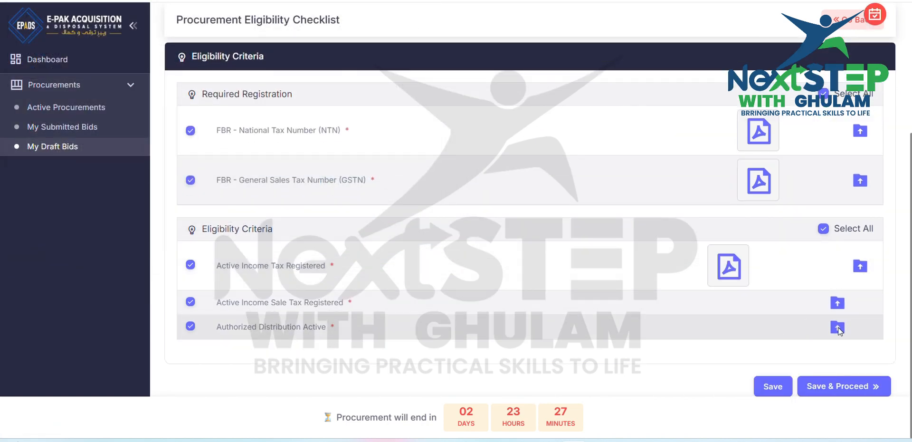
{"action": "left_click", "coordinate": [838, 326]}
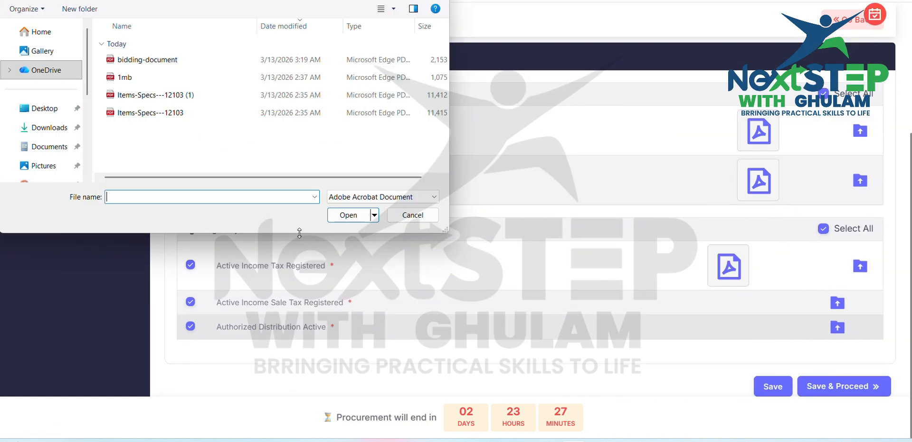
{"action": "double_click", "coordinate": [127, 80]}
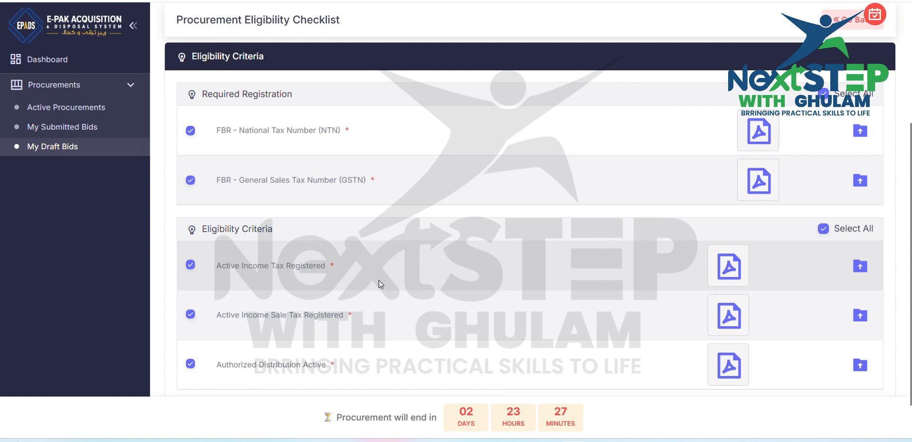
Step: Review the completed eligibility checklist, save it and proceed to the bid security calculation
{"action": "scroll", "coordinate": [378, 280], "scroll_direction": "down", "scroll_amount": 2}
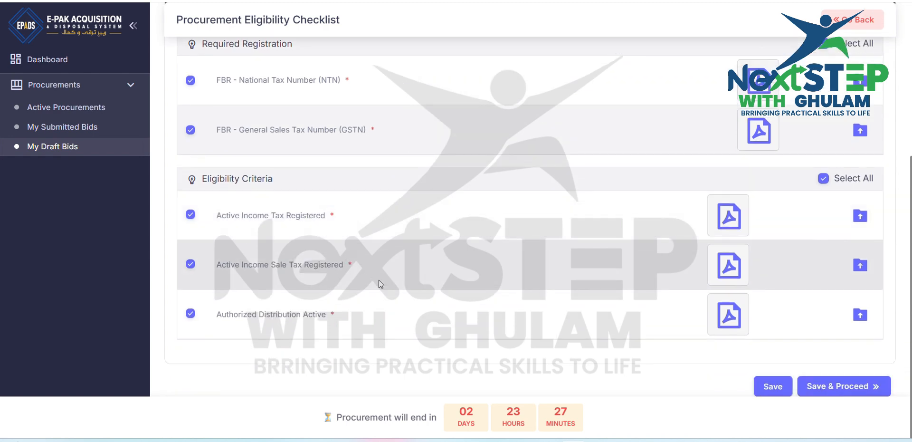
{"action": "scroll", "coordinate": [378, 280], "scroll_direction": "up", "scroll_amount": 3}
{"action": "scroll", "coordinate": [380, 283], "scroll_direction": "down", "scroll_amount": 2}
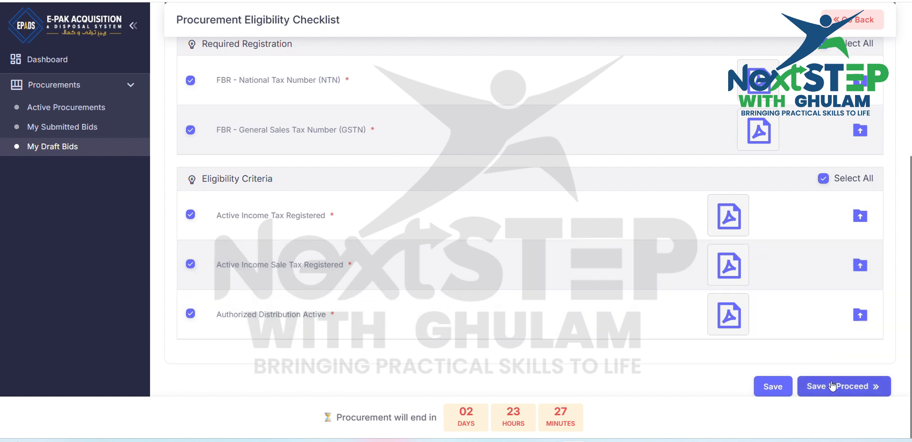
{"action": "left_click", "coordinate": [832, 386]}
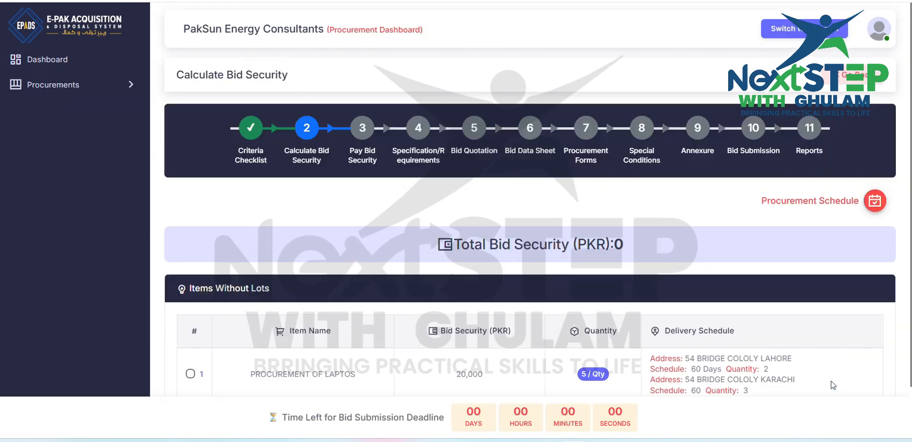
Step: Include the PROCUREMENT OF LAPTOS item in the bid security calculation, save and continue to the payment stage
{"action": "scroll", "coordinate": [830, 380], "scroll_direction": "down", "scroll_amount": 1}
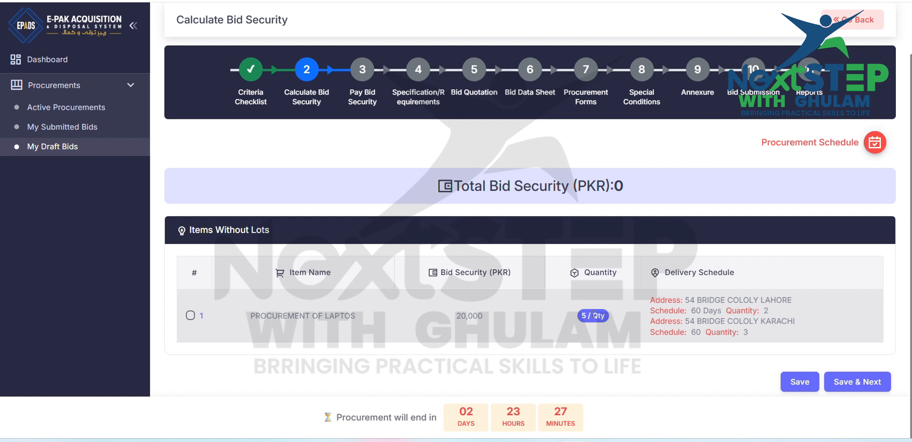
{"action": "left_click", "coordinate": [190, 316]}
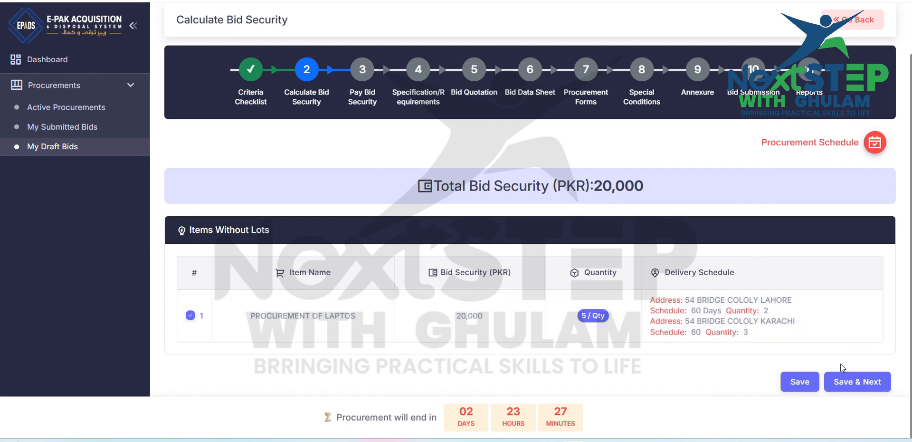
{"action": "left_click", "coordinate": [876, 383]}
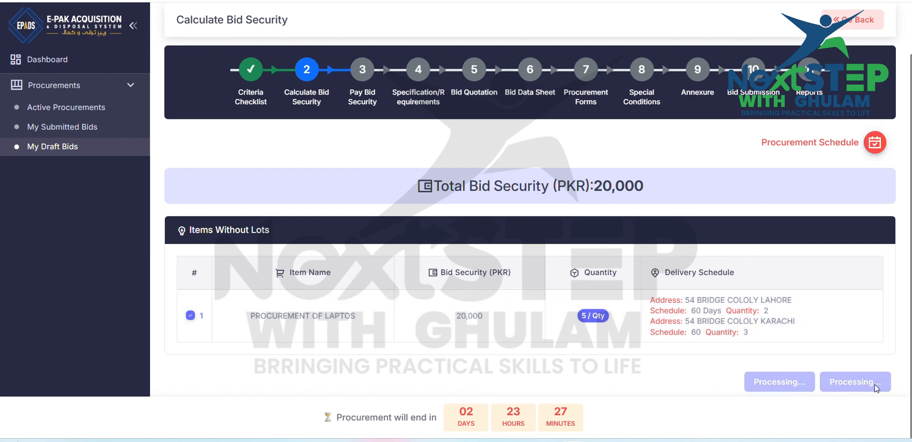
Step: Add a bid security payment by Call Deposit Receipt - CDR and enter its instrument number
{"action": "scroll", "coordinate": [874, 384], "scroll_direction": "down", "scroll_amount": 5}
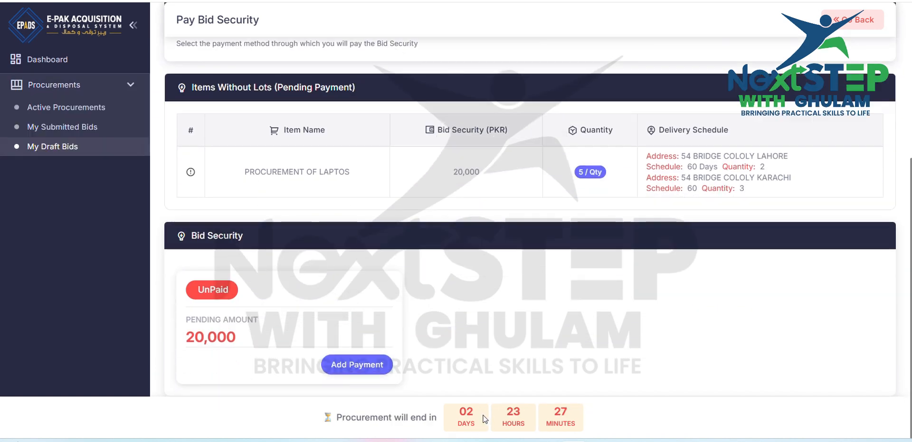
{"action": "left_click", "coordinate": [372, 362]}
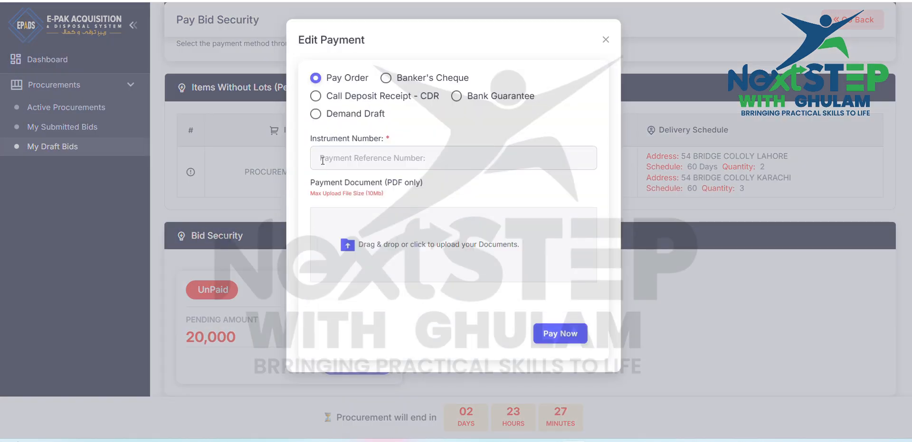
{"action": "left_click", "coordinate": [386, 78]}
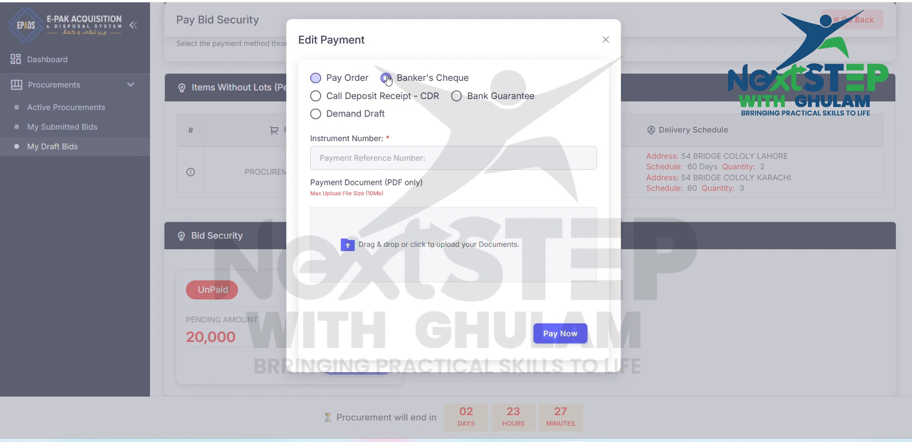
{"action": "left_click", "coordinate": [316, 96]}
{"action": "left_click", "coordinate": [356, 161]}
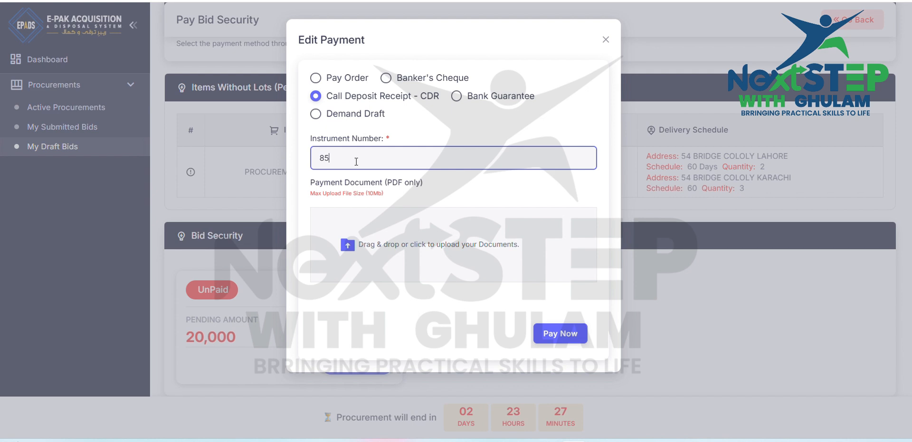
Step: Attach the 1mb PDF as the payment document and submit the bid security payment
{"action": "left_click", "coordinate": [348, 246]}
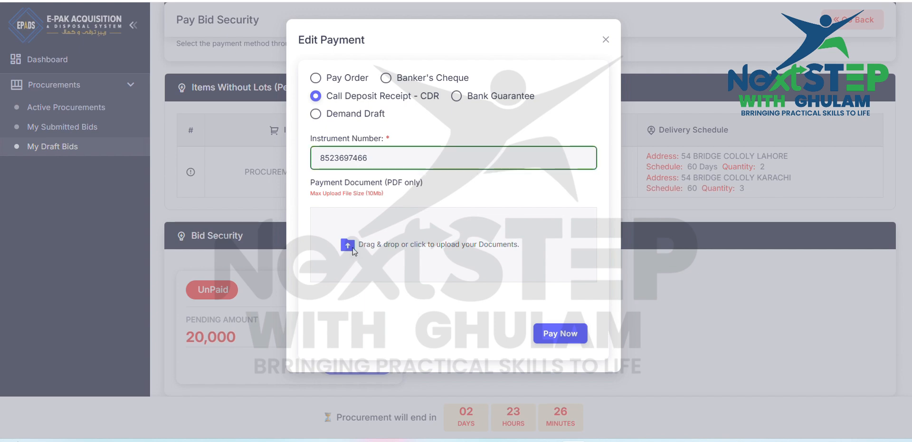
{"action": "double_click", "coordinate": [134, 79]}
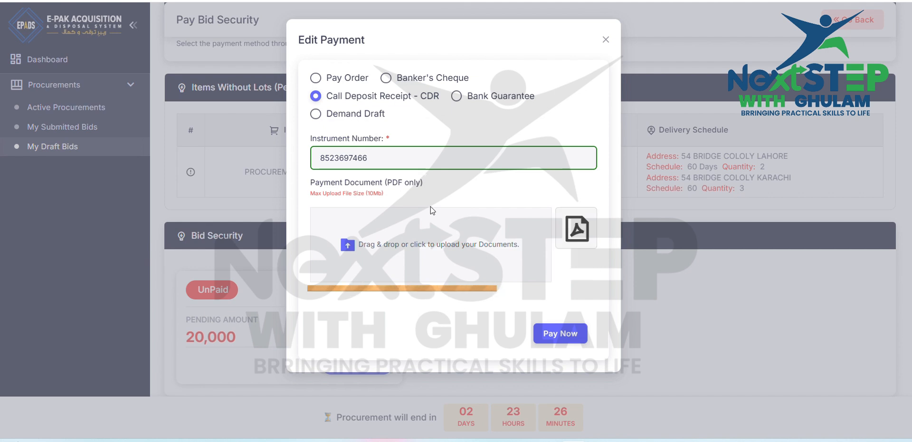
{"action": "left_click", "coordinate": [565, 332]}
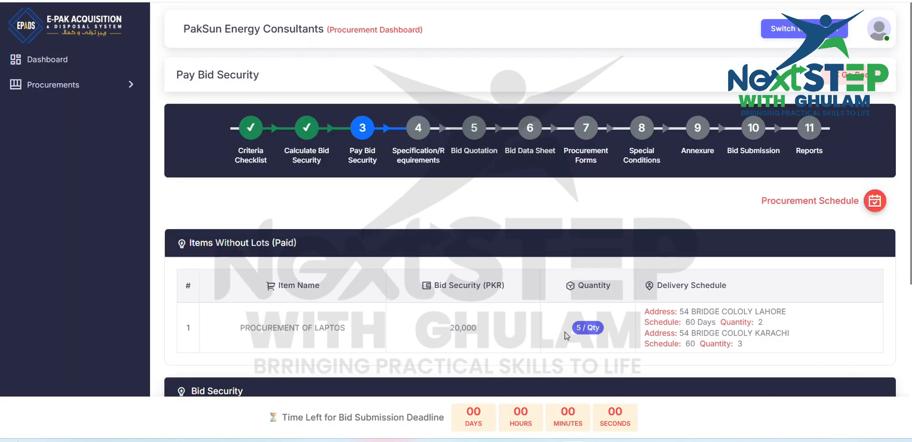
Step: Save the paid bid security, continue to the specifications and propose all technical specifications of the laptop item as required
{"action": "scroll", "coordinate": [566, 335], "scroll_direction": "down", "scroll_amount": 5}
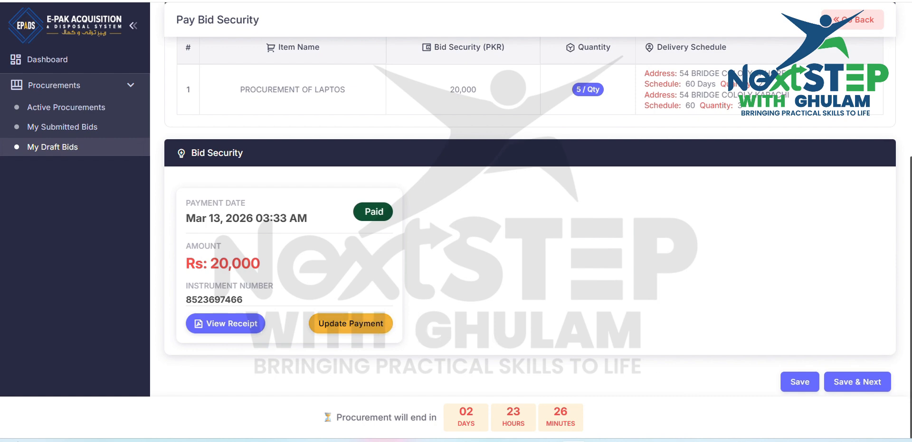
{"action": "left_click", "coordinate": [868, 381]}
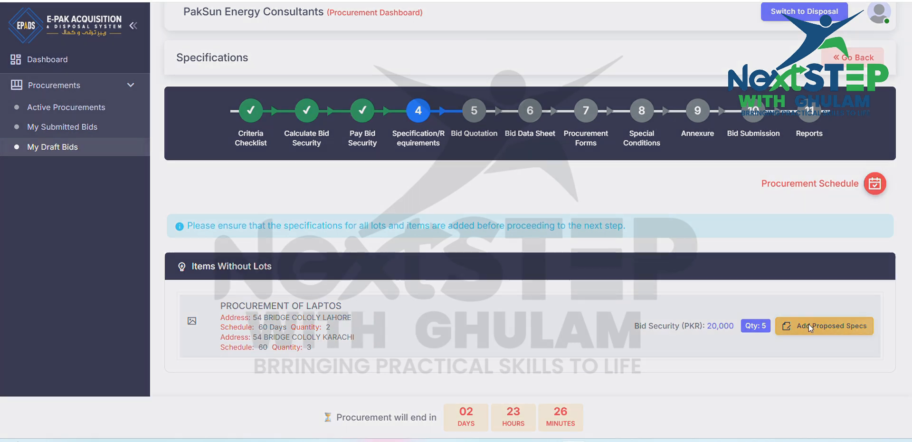
{"action": "left_click", "coordinate": [810, 327]}
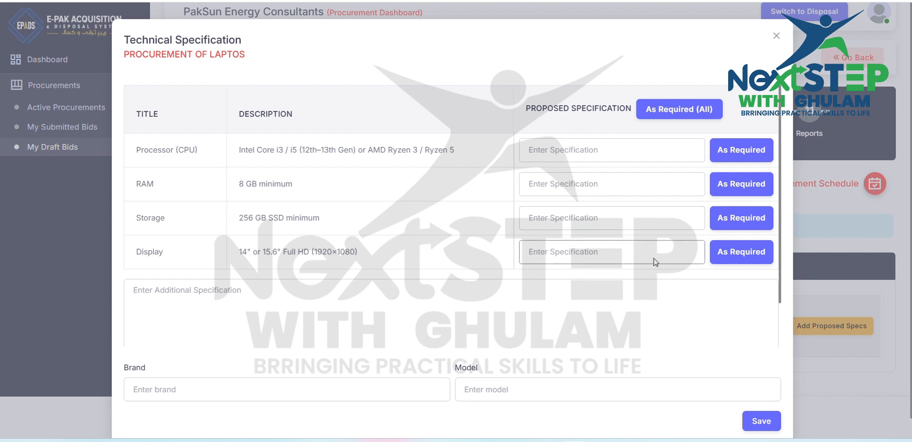
{"action": "left_click", "coordinate": [687, 110]}
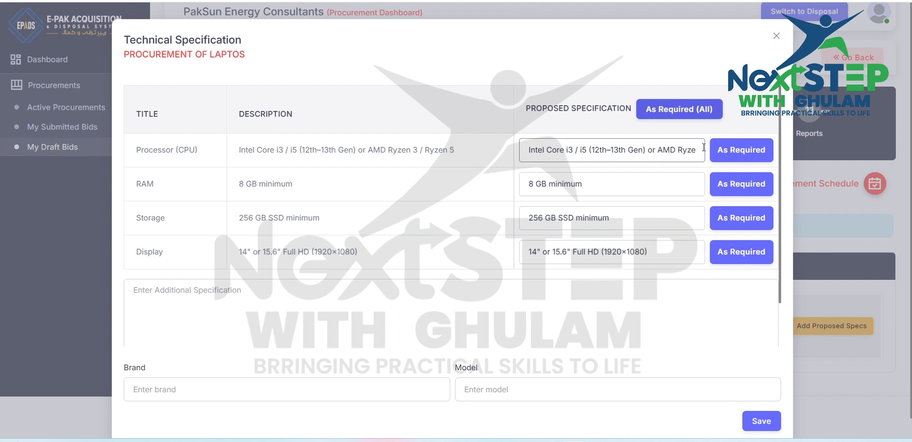
Step: Enter HP as the brand and 210 as the model, leave the additional specification empty, and save the proposed specifications
{"action": "scroll", "coordinate": [560, 190], "scroll_direction": "down", "scroll_amount": 1}
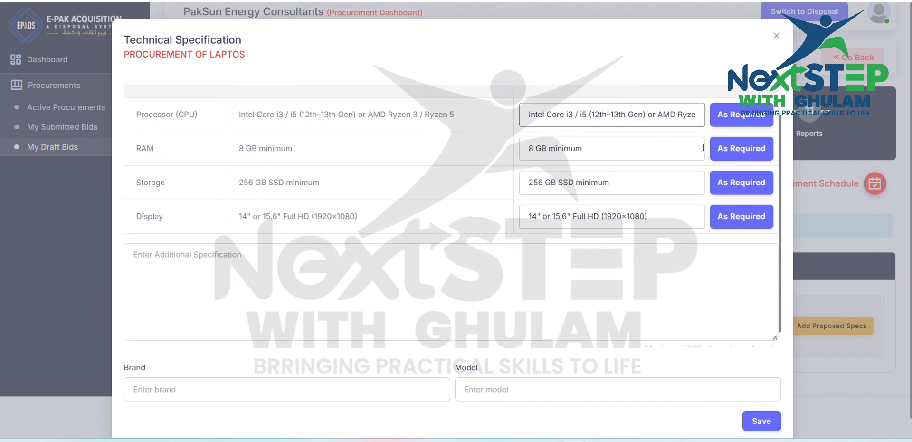
{"action": "left_click", "coordinate": [364, 274]}
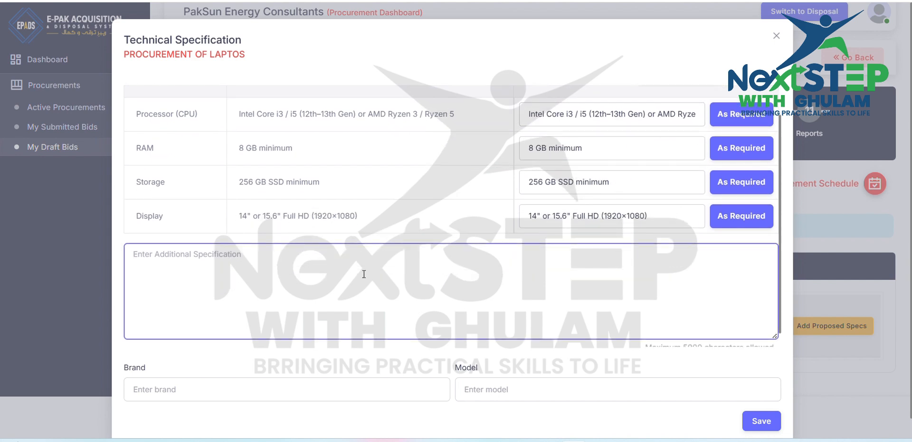
{"action": "scroll", "coordinate": [364, 274], "scroll_direction": "down", "scroll_amount": 1}
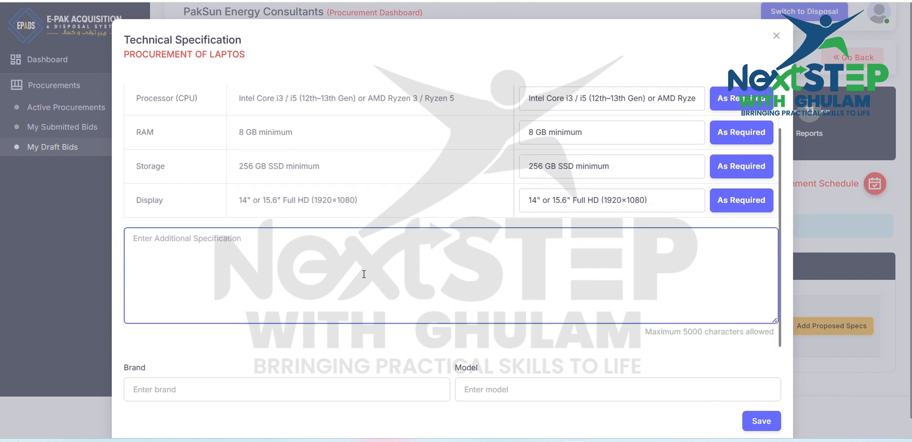
{"action": "left_click", "coordinate": [187, 383]}
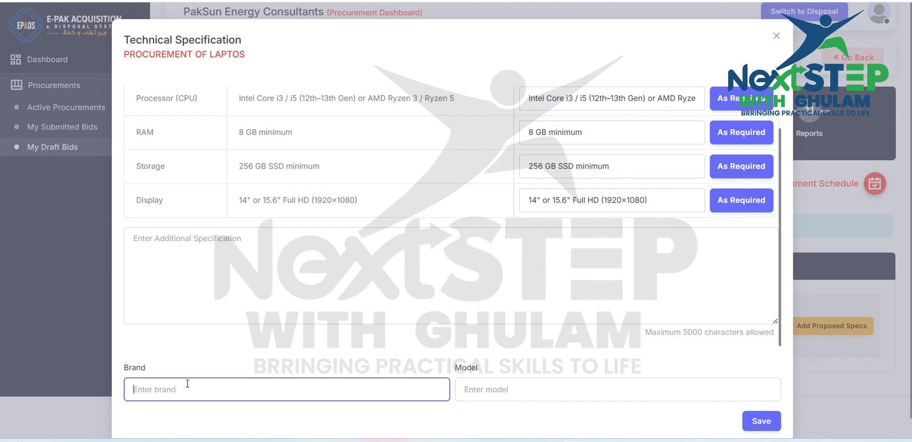
{"action": "type", "text": "HP"}
{"action": "key", "text": "Tab"}
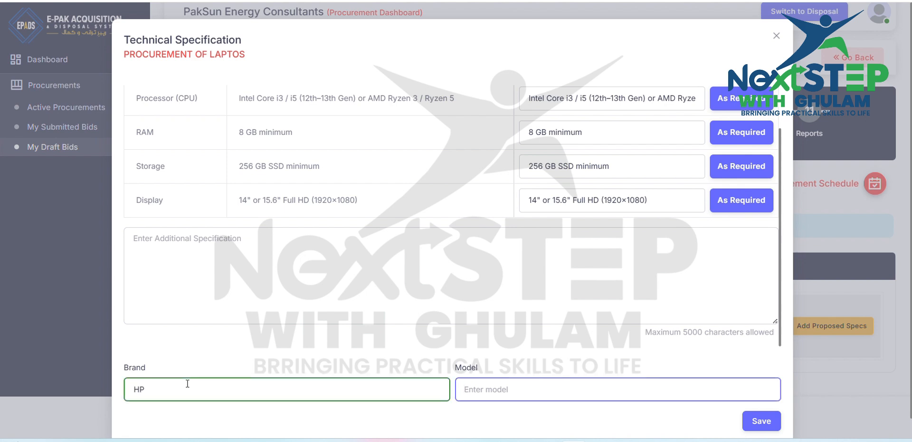
{"action": "type", "text": "210"}
{"action": "left_click", "coordinate": [187, 383]}
{"action": "scroll", "coordinate": [187, 383], "scroll_direction": "down", "scroll_amount": 1}
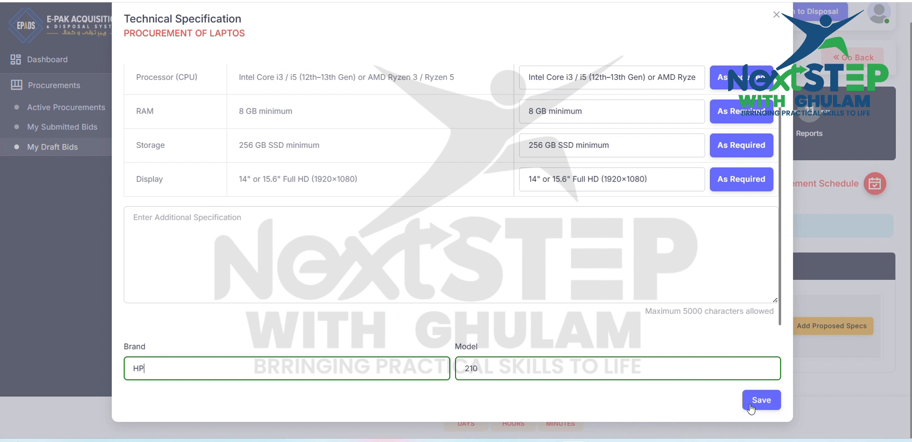
{"action": "left_click", "coordinate": [770, 407]}
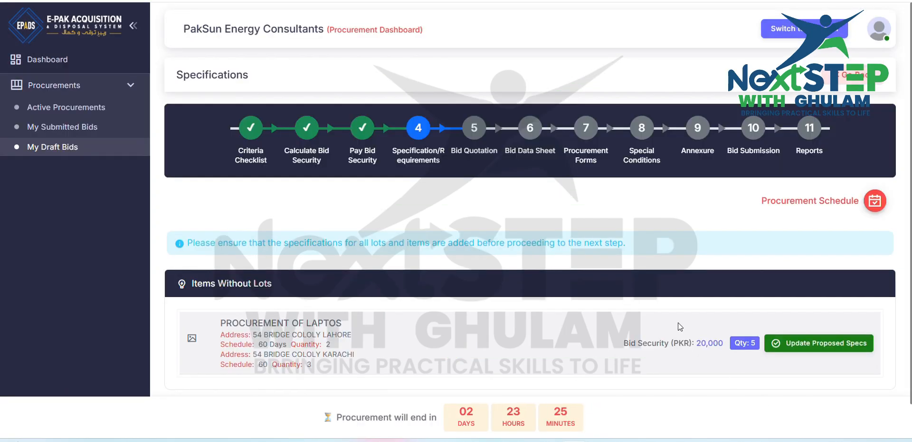
Step: Save the specifications, continue to the bid quotation and set the laptop item's unit price to 200000 PKR
{"action": "scroll", "coordinate": [680, 326], "scroll_direction": "down", "scroll_amount": 1}
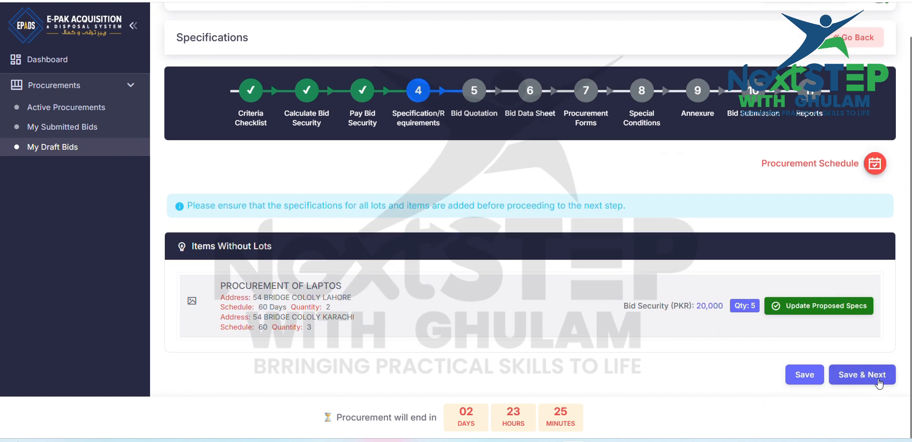
{"action": "left_click", "coordinate": [879, 383]}
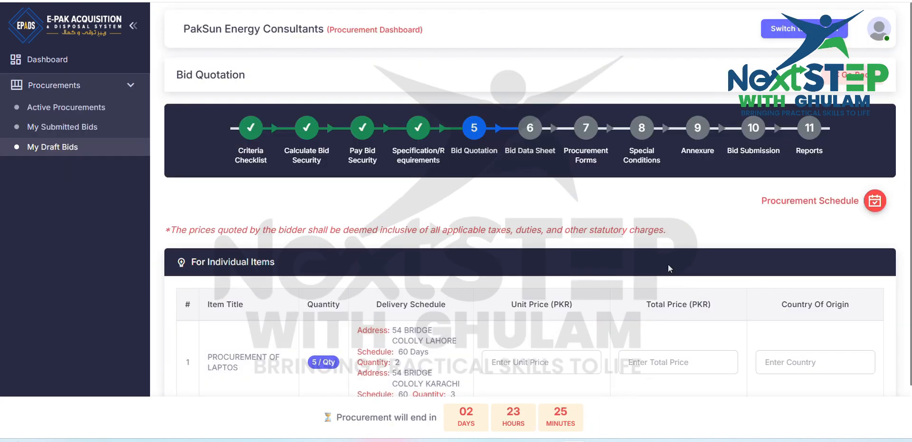
{"action": "scroll", "coordinate": [668, 268], "scroll_direction": "down", "scroll_amount": 2}
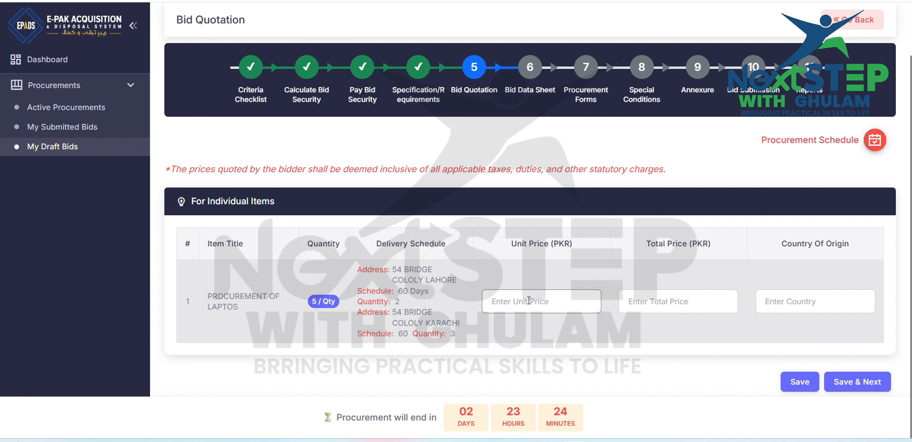
{"action": "left_click", "coordinate": [529, 300]}
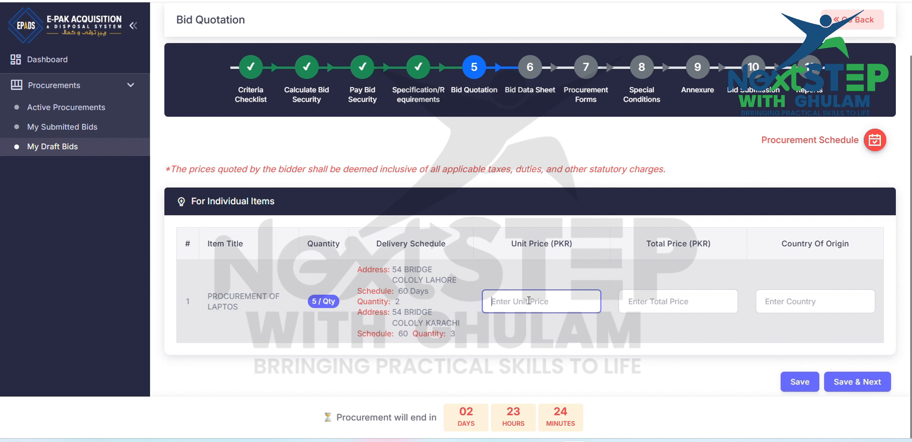
{"action": "type", "text": "20"}
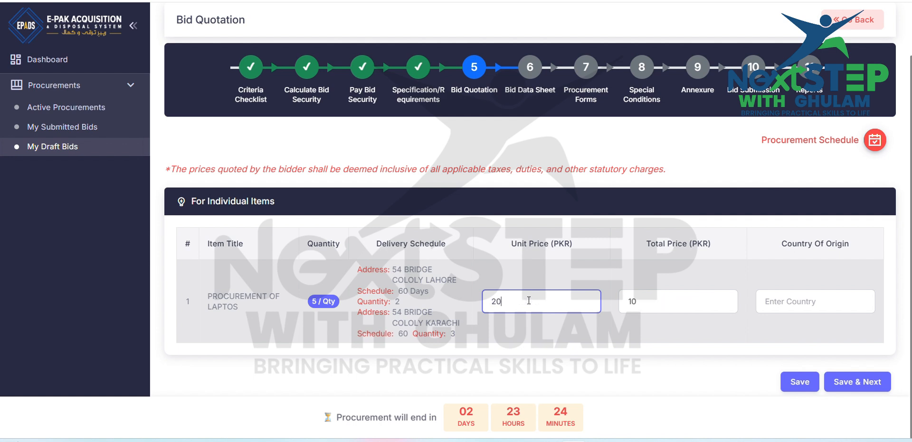
{"action": "type", "text": "0000"}
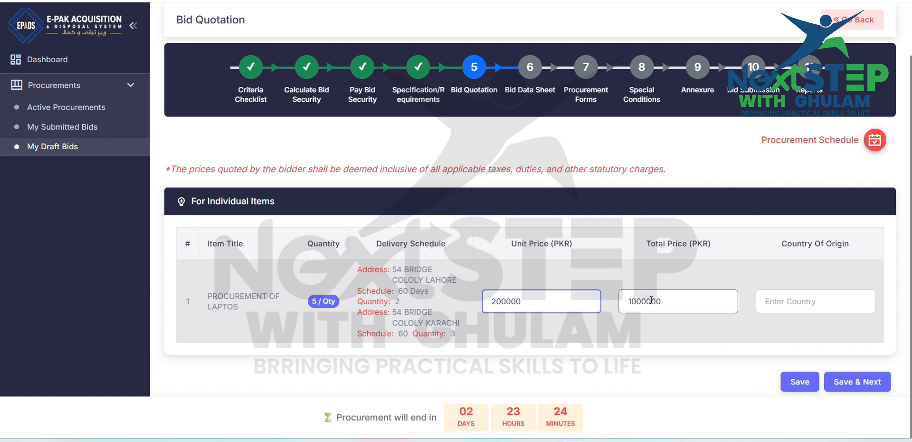
Step: Enter CHINA as the laptop item's country of origin, then save the quotation and continue to the bid data sheet
{"action": "left_click", "coordinate": [838, 301]}
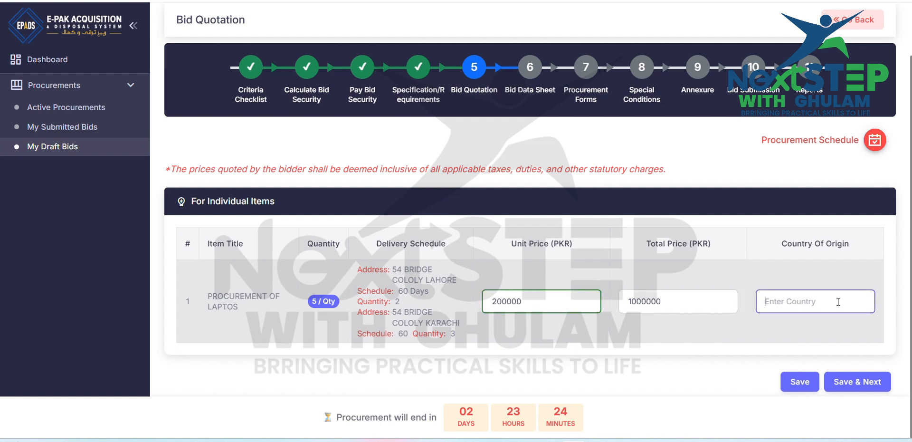
{"action": "type", "text": "CHINA"}
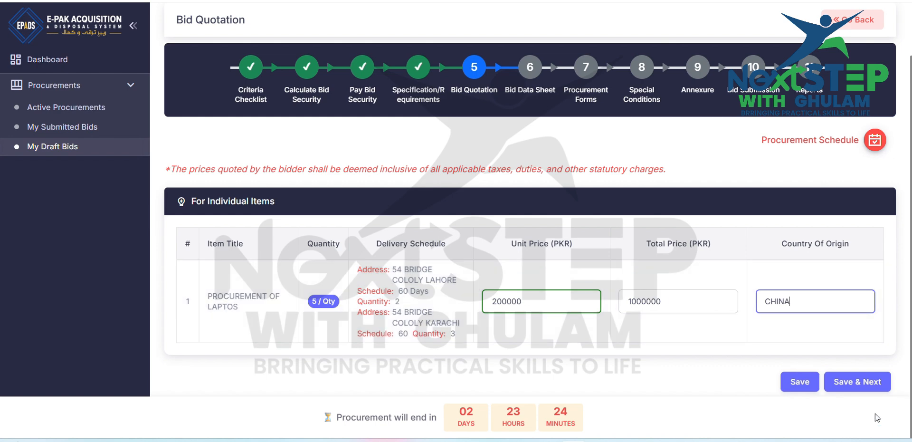
{"action": "left_click", "coordinate": [844, 380]}
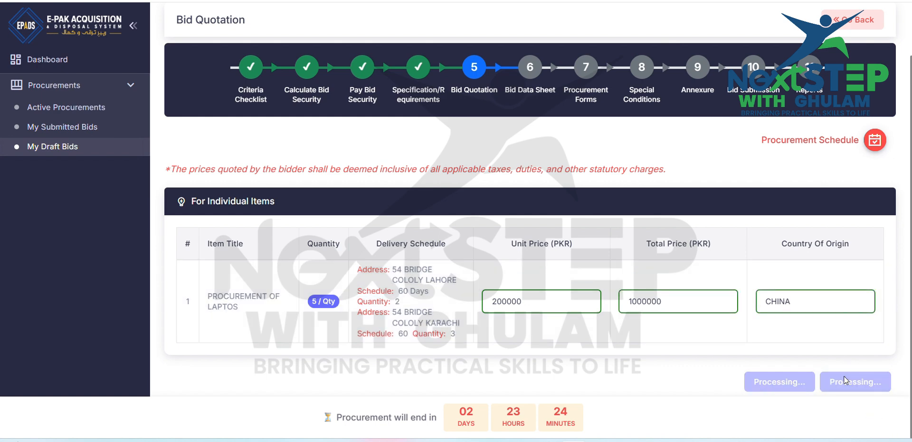
Step: Try to upload Items-Specs---12103 (1) as the Technical Specification Broucher/Catalogue
{"action": "scroll", "coordinate": [763, 323], "scroll_direction": "down", "scroll_amount": 1}
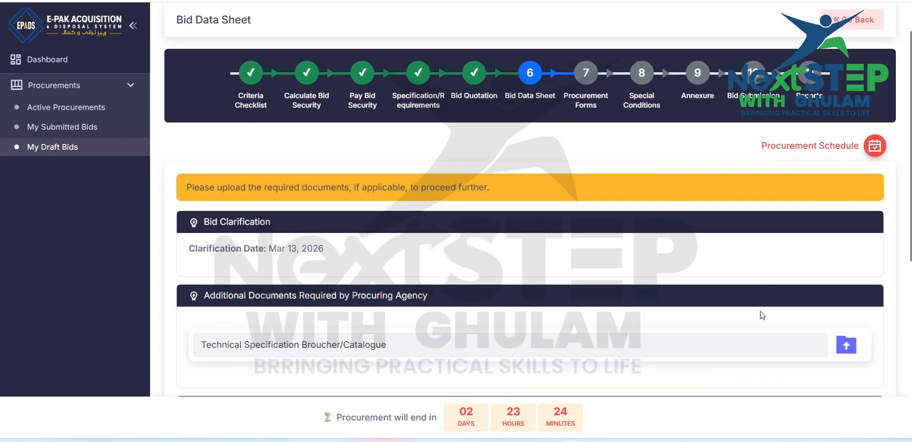
{"action": "scroll", "coordinate": [762, 315], "scroll_direction": "down", "scroll_amount": 1}
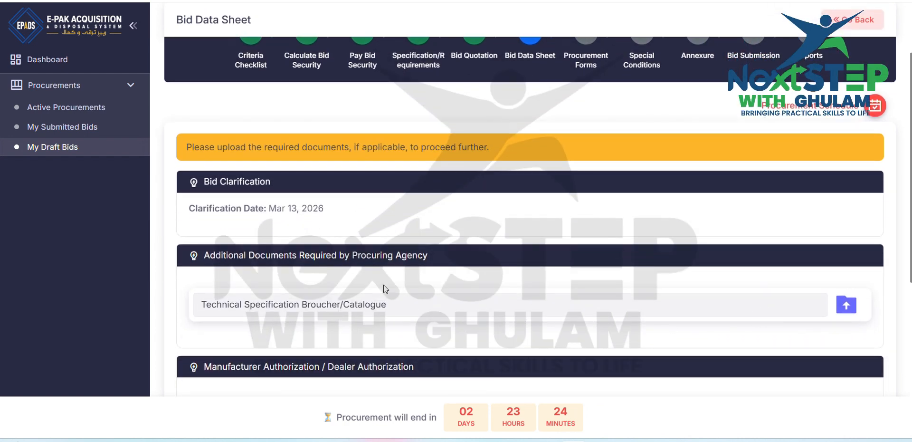
{"action": "scroll", "coordinate": [451, 270], "scroll_direction": "down", "scroll_amount": 2}
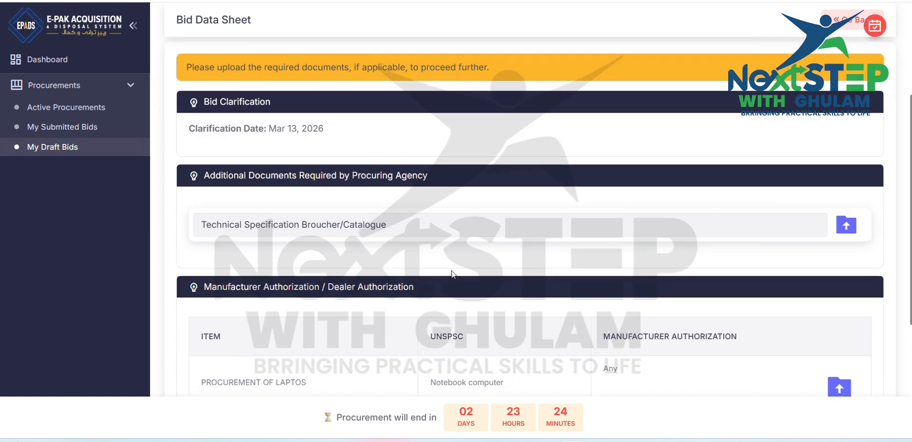
{"action": "left_click", "coordinate": [845, 223]}
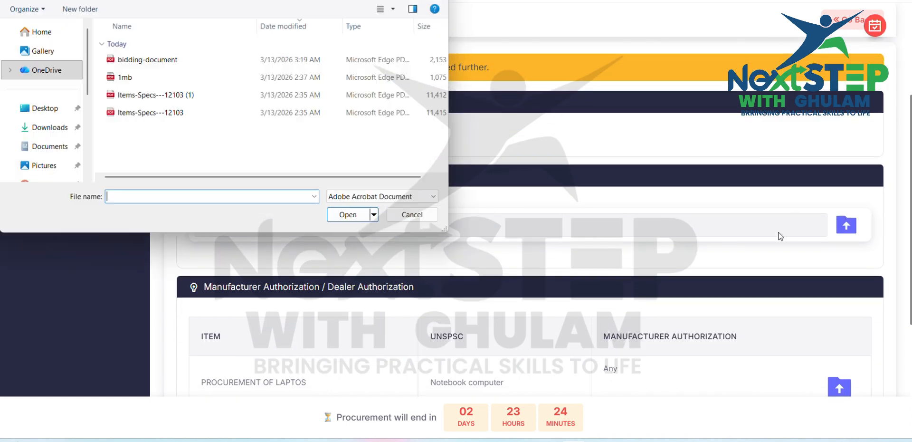
{"action": "left_click", "coordinate": [129, 96]}
{"action": "double_click", "coordinate": [128, 96]}
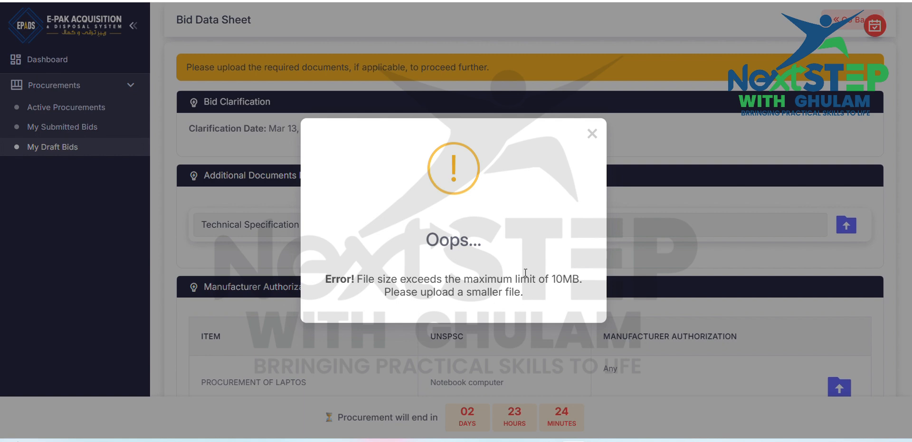
{"action": "left_click", "coordinate": [589, 134]}
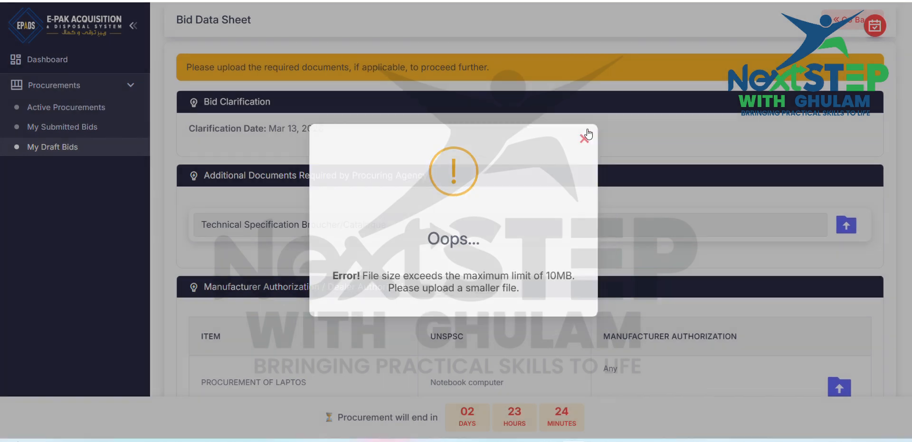
Step: Upload the 1mb PDF as the Technical Specification Broucher/Catalogue required by the procuring agency
{"action": "scroll", "coordinate": [800, 335], "scroll_direction": "down", "scroll_amount": 1}
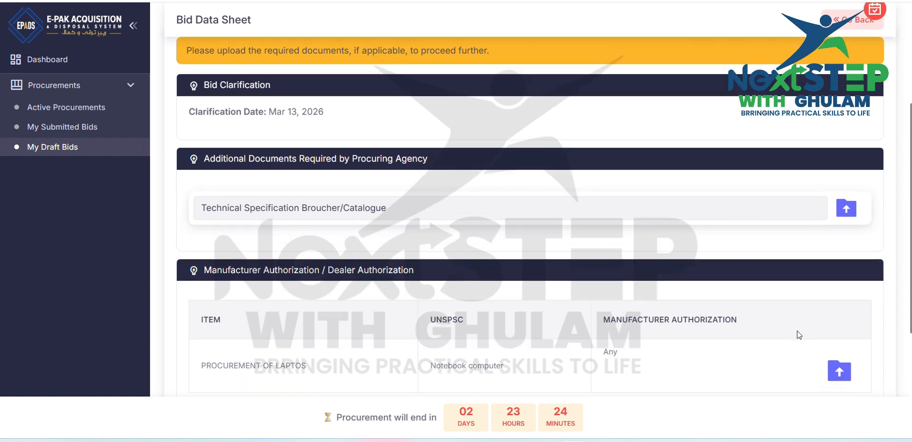
{"action": "left_click", "coordinate": [849, 214]}
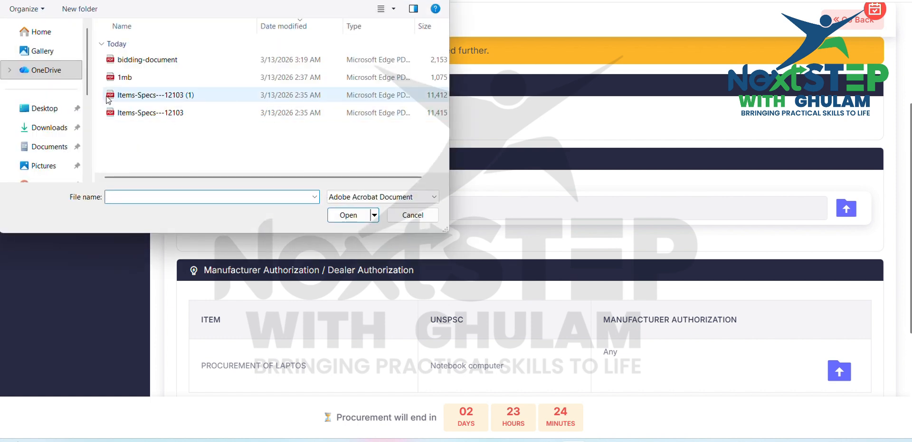
{"action": "double_click", "coordinate": [114, 76]}
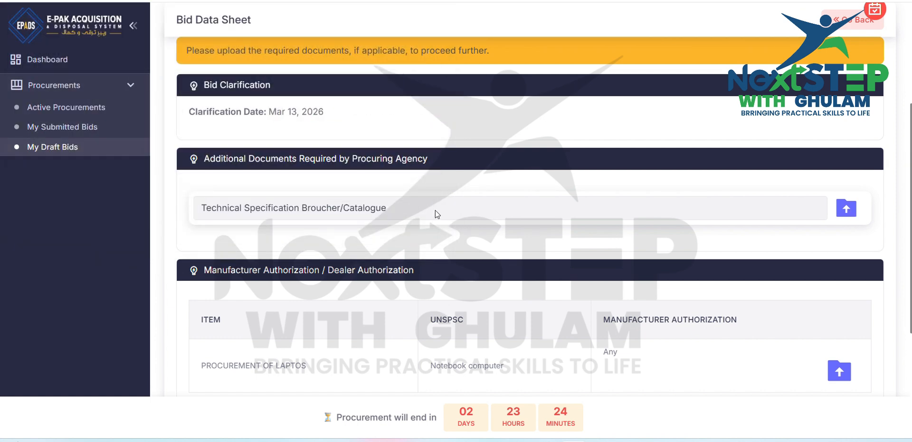
Step: Upload the 1mb PDF as the manufacturer authorization for the laptop item
{"action": "scroll", "coordinate": [435, 210], "scroll_direction": "down", "scroll_amount": 2}
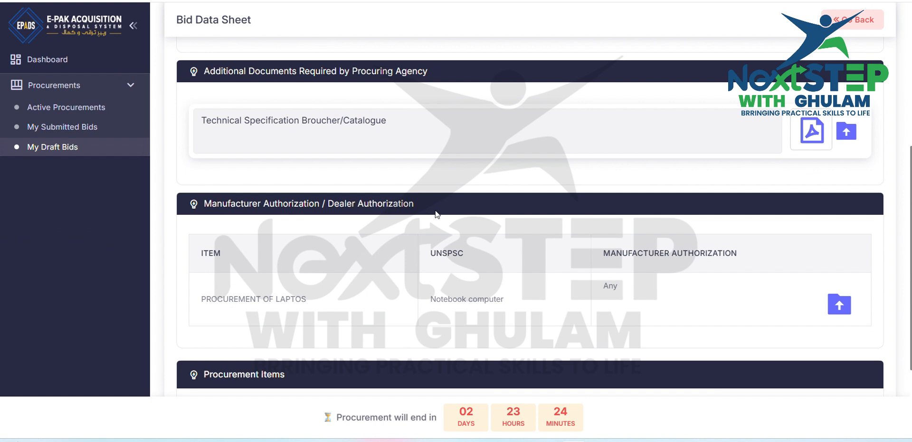
{"action": "left_click", "coordinate": [843, 307]}
{"action": "double_click", "coordinate": [125, 79]}
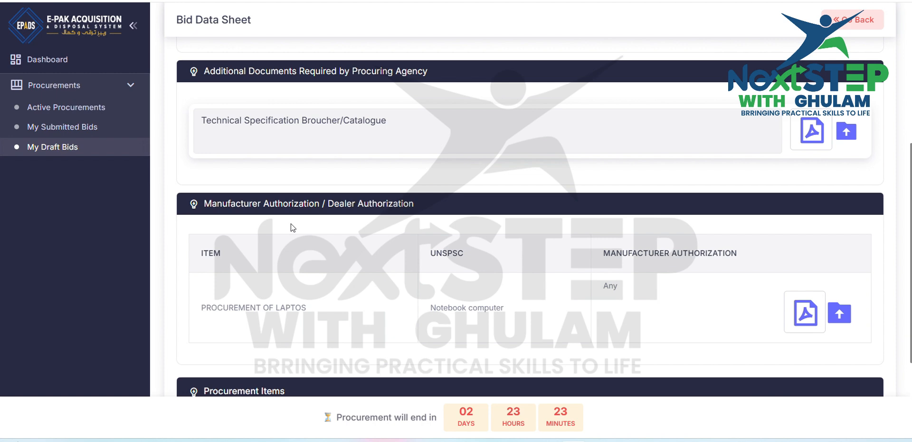
Step: Mark the laptop item as Imported, then save the bid data sheet and continue to the procurement forms
{"action": "scroll", "coordinate": [291, 223], "scroll_direction": "down", "scroll_amount": 3}
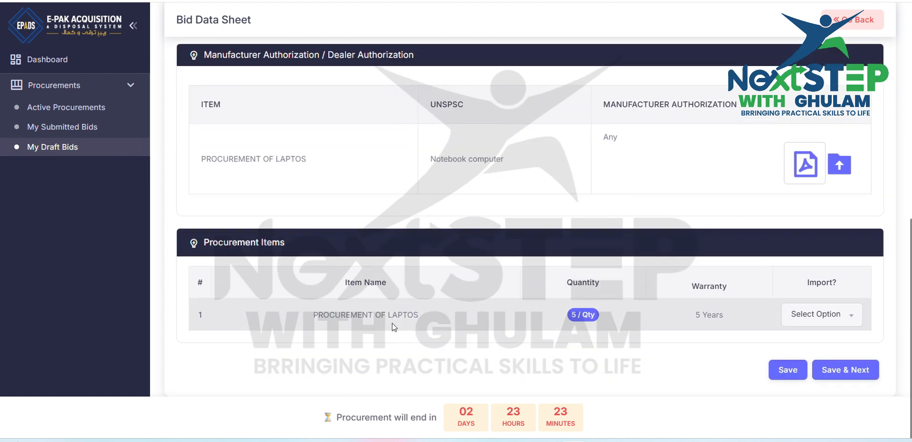
{"action": "left_click", "coordinate": [854, 315]}
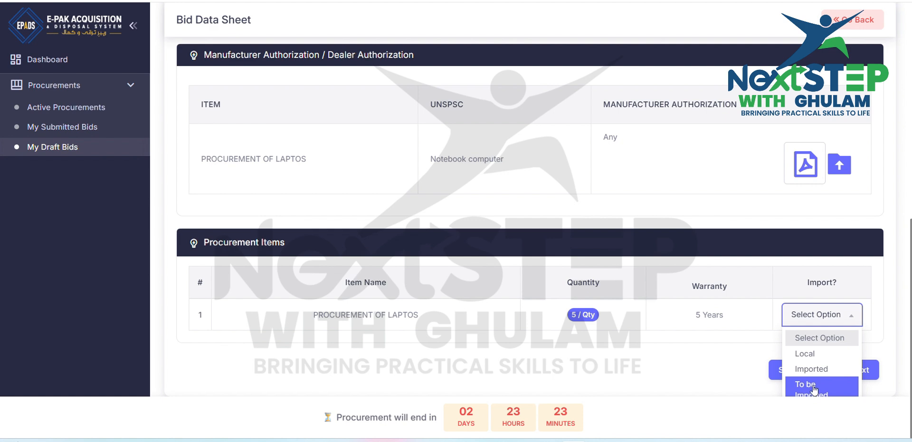
{"action": "left_click", "coordinate": [815, 369]}
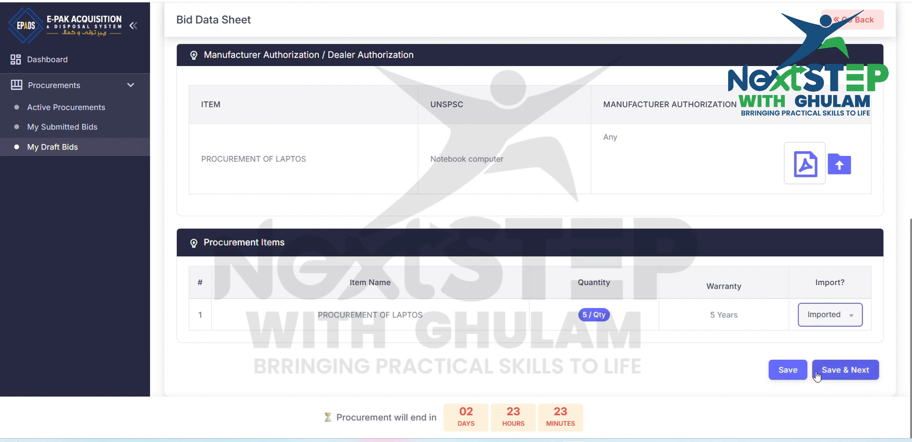
{"action": "left_click", "coordinate": [863, 371]}
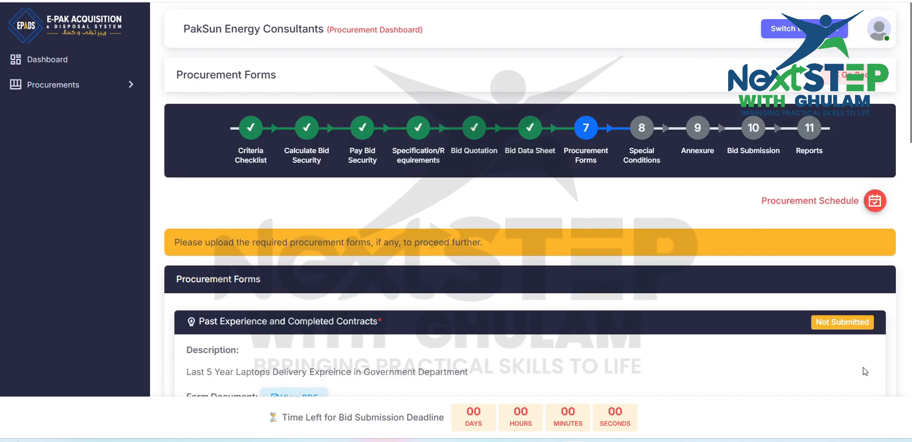
Step: Upload the 1mb PDF as the response to the mandatory Past Experience and Completed Contracts form
{"action": "scroll", "coordinate": [865, 371], "scroll_direction": "down", "scroll_amount": 3}
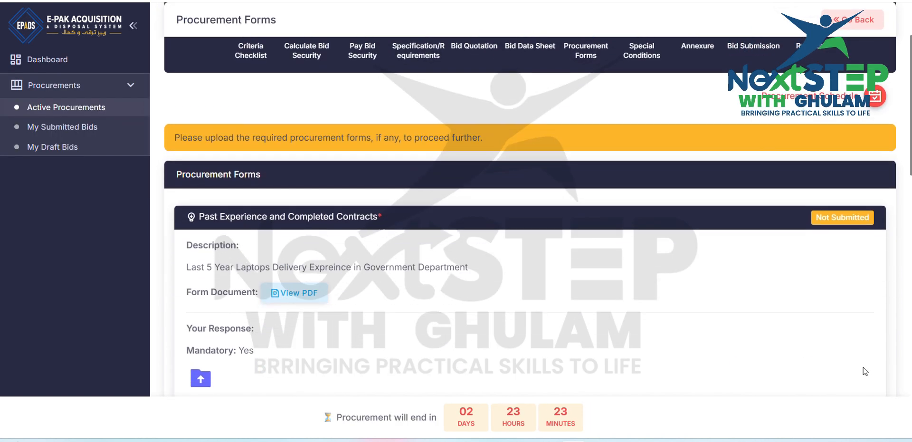
{"action": "scroll", "coordinate": [457, 336], "scroll_direction": "down", "scroll_amount": 2}
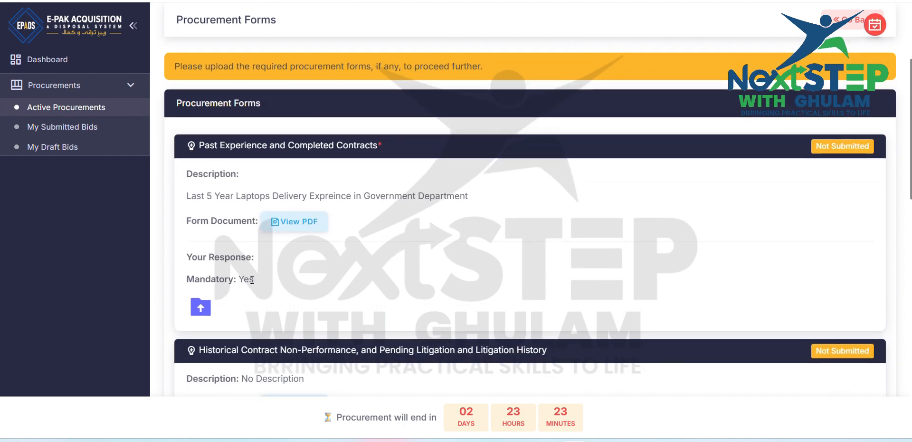
{"action": "left_click", "coordinate": [199, 308]}
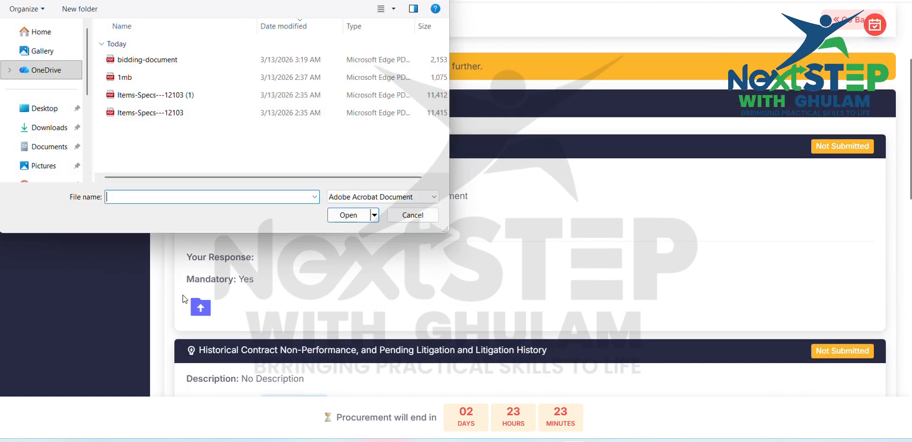
{"action": "double_click", "coordinate": [147, 81]}
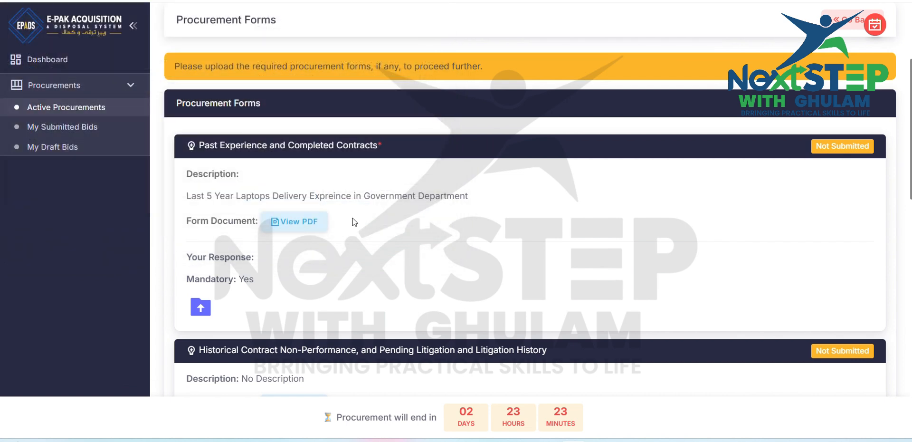
{"action": "scroll", "coordinate": [354, 222], "scroll_direction": "down", "scroll_amount": 3}
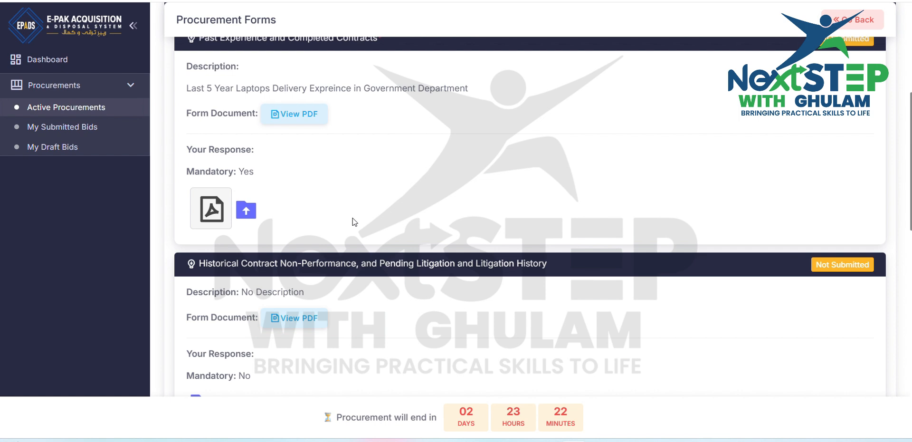
{"action": "scroll", "coordinate": [353, 221], "scroll_direction": "down", "scroll_amount": 2}
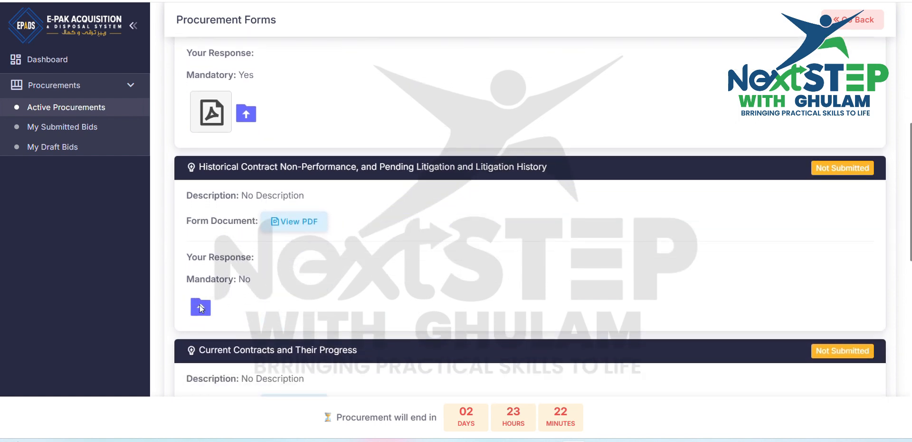
{"action": "left_click", "coordinate": [200, 307]}
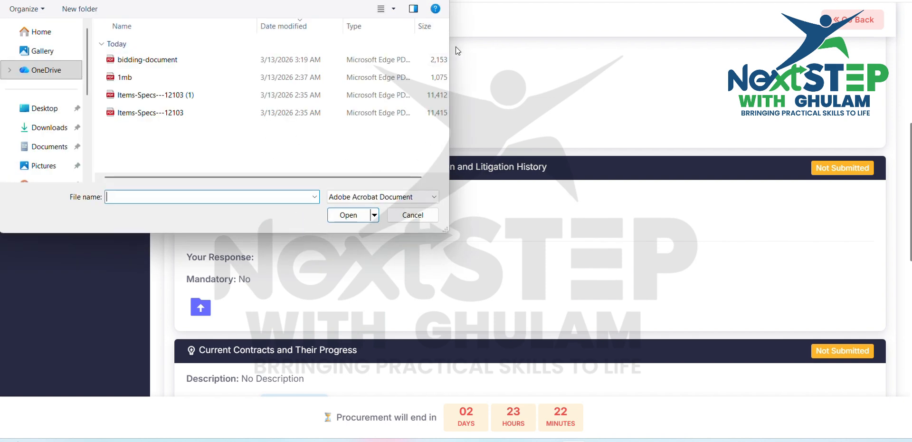
{"action": "left_click", "coordinate": [407, 216]}
{"action": "scroll", "coordinate": [413, 228], "scroll_direction": "up", "scroll_amount": 5}
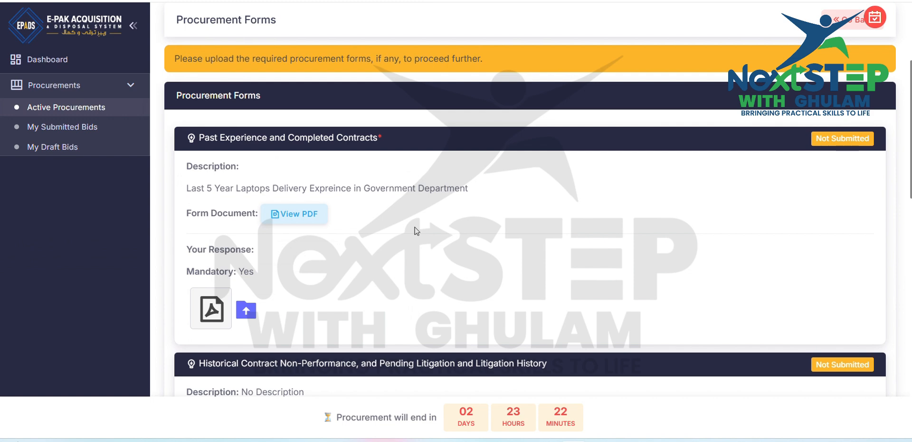
{"action": "scroll", "coordinate": [416, 230], "scroll_direction": "down", "scroll_amount": 2}
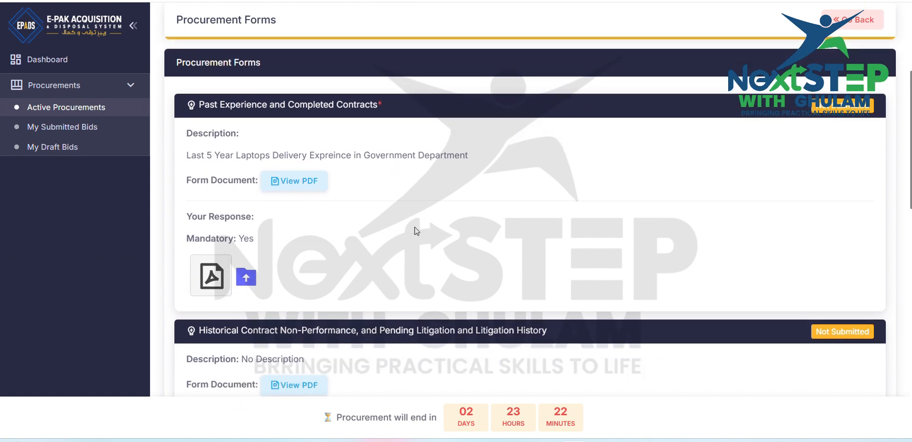
{"action": "scroll", "coordinate": [416, 231], "scroll_direction": "down", "scroll_amount": 12}
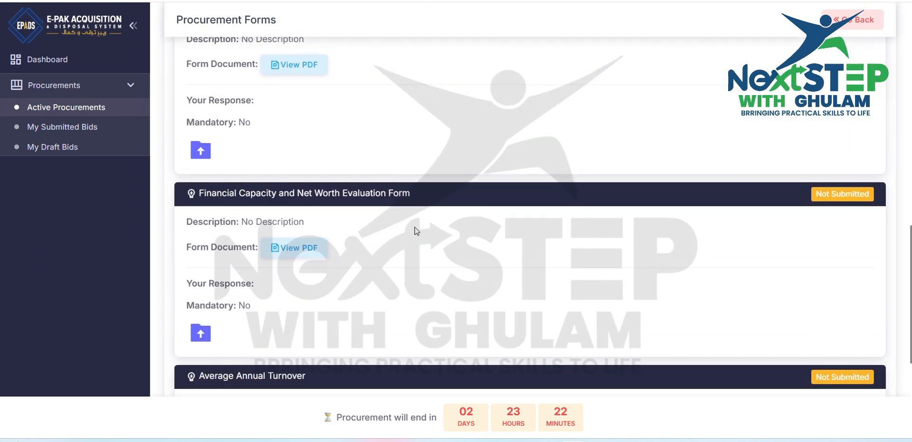
{"action": "scroll", "coordinate": [416, 231], "scroll_direction": "down", "scroll_amount": 2}
{"action": "scroll", "coordinate": [417, 230], "scroll_direction": "up", "scroll_amount": 15}
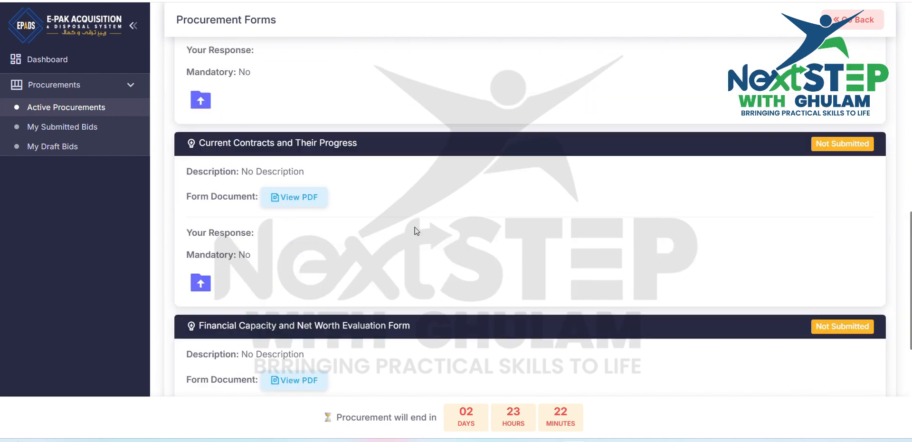
{"action": "scroll", "coordinate": [417, 231], "scroll_direction": "down", "scroll_amount": 1}
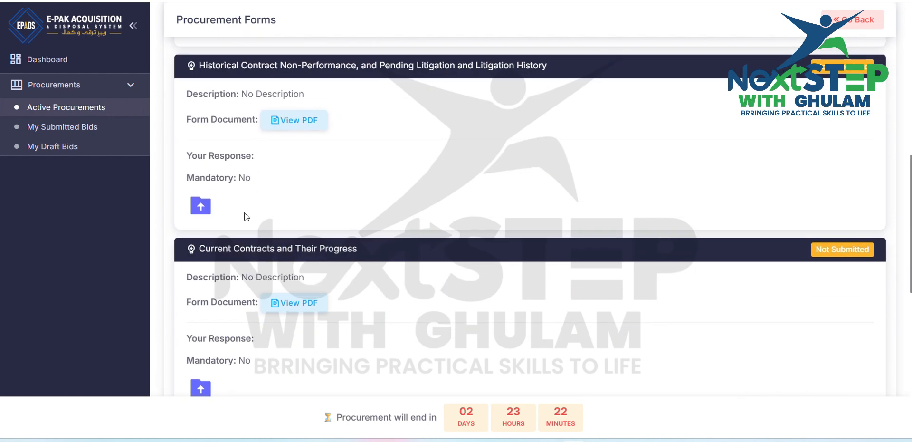
{"action": "left_click", "coordinate": [202, 205]}
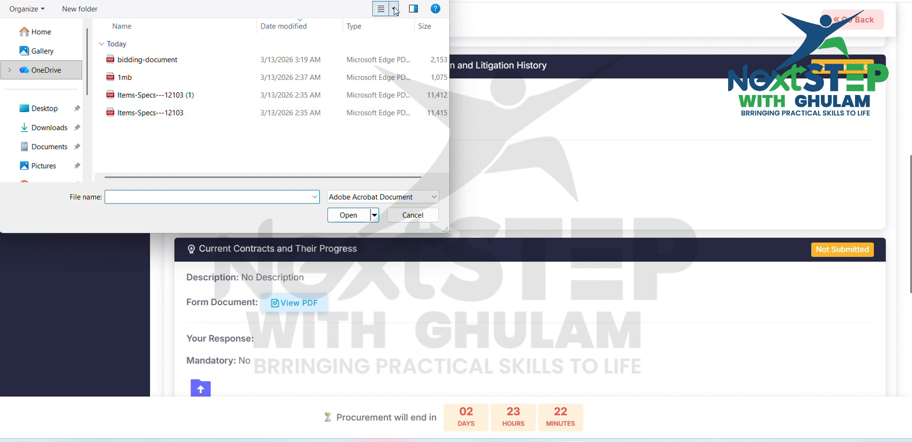
{"action": "left_click", "coordinate": [420, 215]}
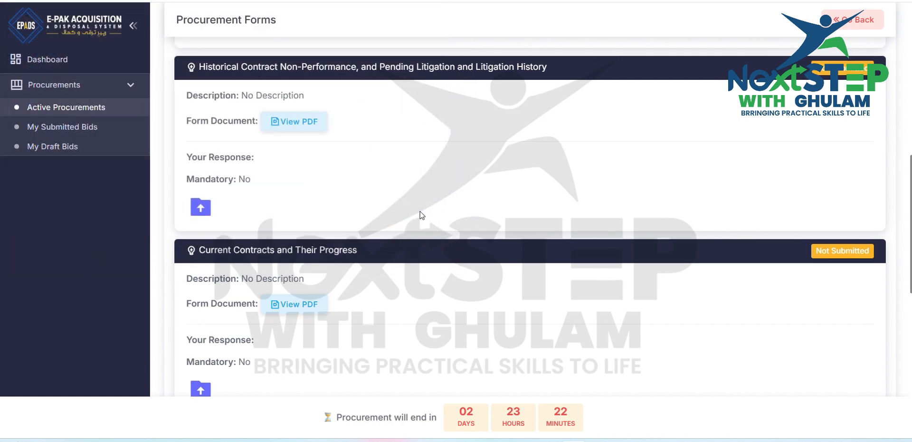
Step: Check which procurement forms are mandatory, then save the forms and continue to the special conditions
{"action": "scroll", "coordinate": [420, 215], "scroll_direction": "up", "scroll_amount": 5}
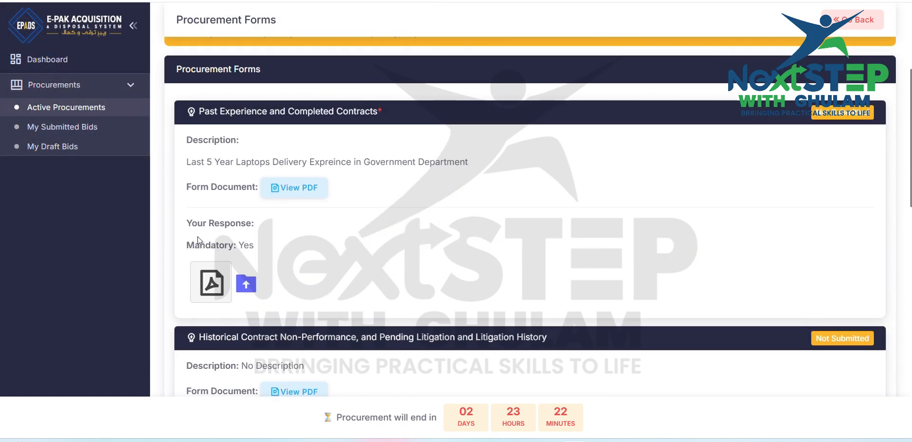
{"action": "scroll", "coordinate": [233, 248], "scroll_direction": "down", "scroll_amount": 4}
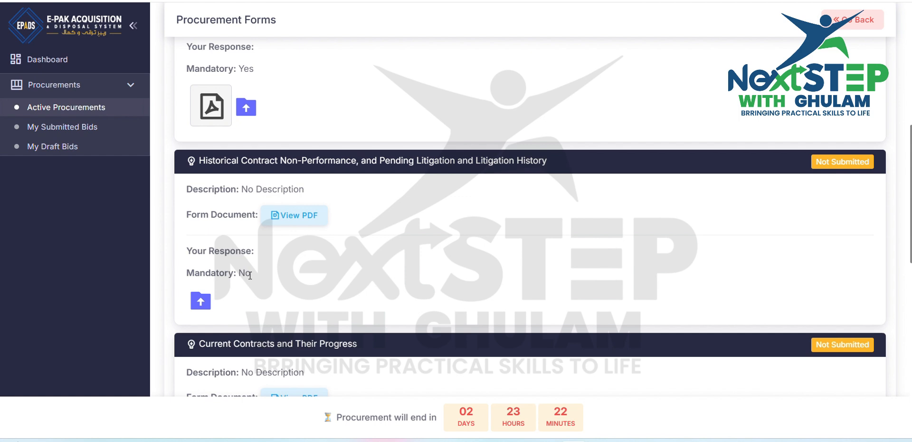
{"action": "scroll", "coordinate": [250, 275], "scroll_direction": "down", "scroll_amount": 2}
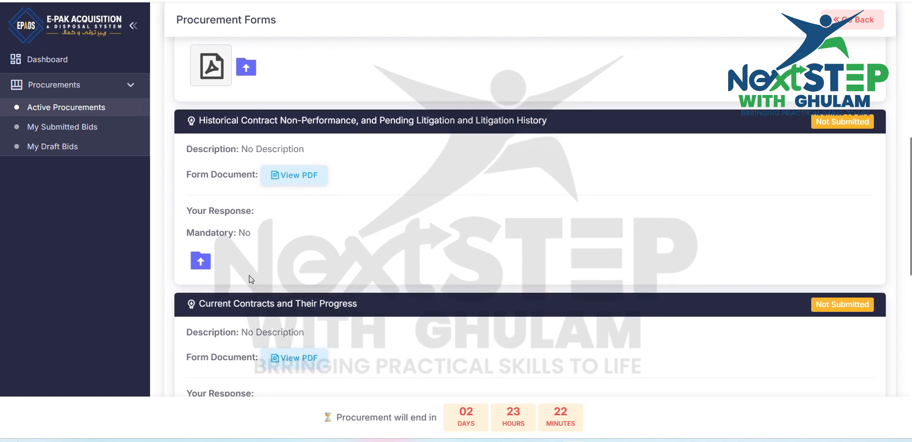
{"action": "scroll", "coordinate": [250, 279], "scroll_direction": "down", "scroll_amount": 5}
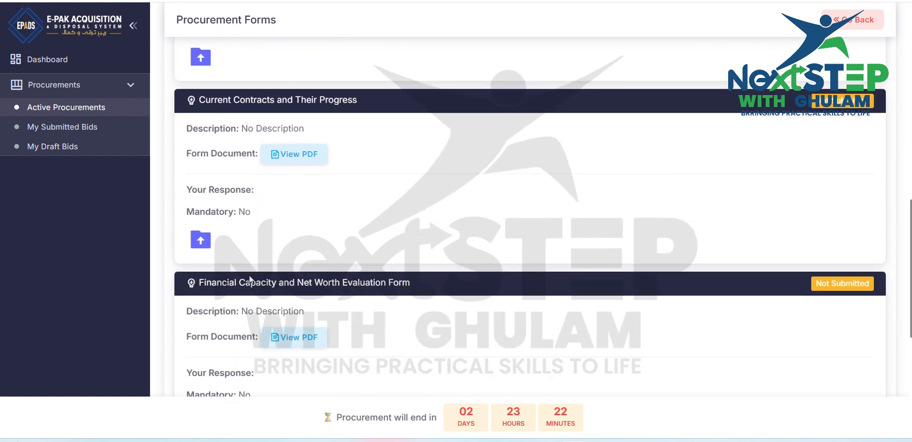
{"action": "scroll", "coordinate": [243, 233], "scroll_direction": "down", "scroll_amount": 6}
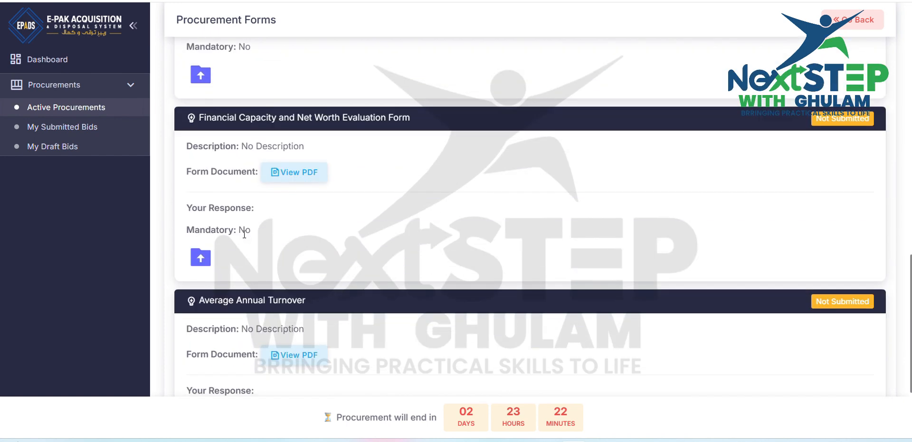
{"action": "scroll", "coordinate": [245, 234], "scroll_direction": "down", "scroll_amount": 1}
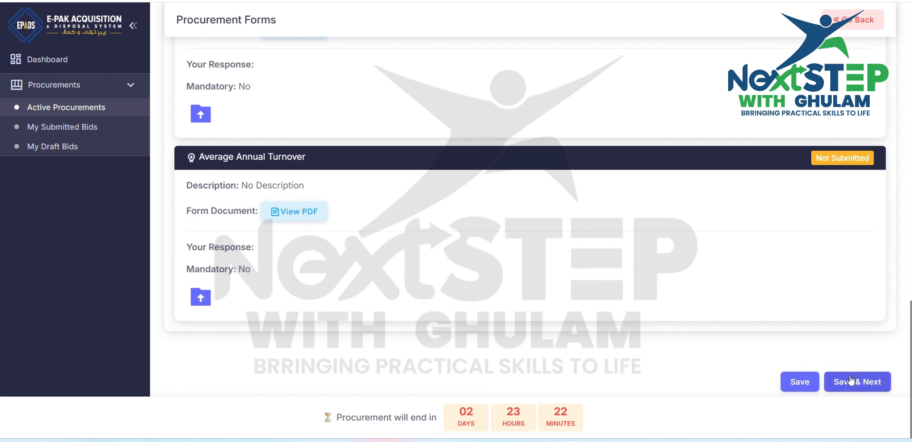
{"action": "scroll", "coordinate": [684, 281], "scroll_direction": "up", "scroll_amount": 12}
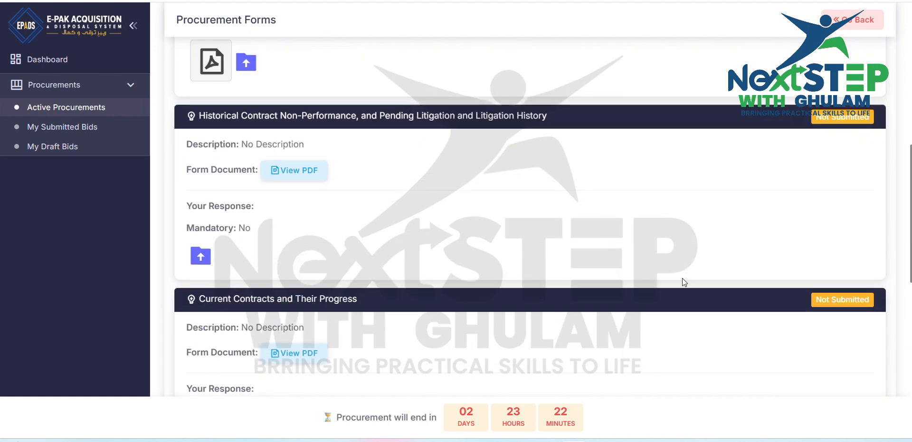
{"action": "scroll", "coordinate": [665, 282], "scroll_direction": "up", "scroll_amount": 1}
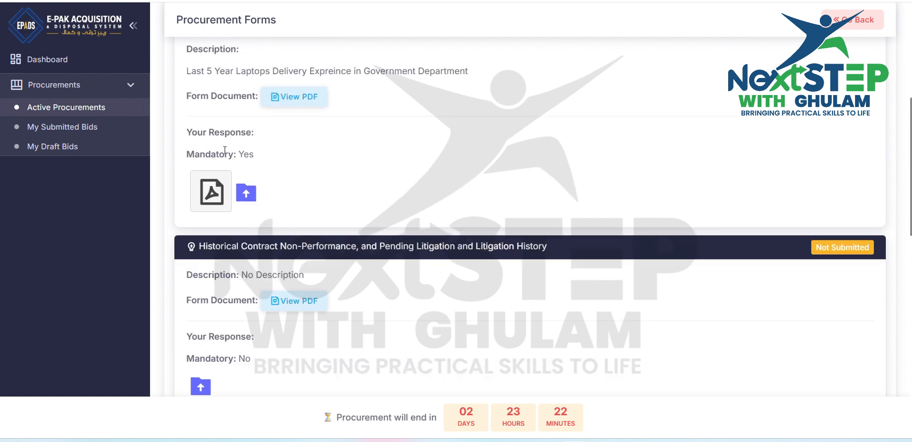
{"action": "scroll", "coordinate": [460, 254], "scroll_direction": "down", "scroll_amount": 5}
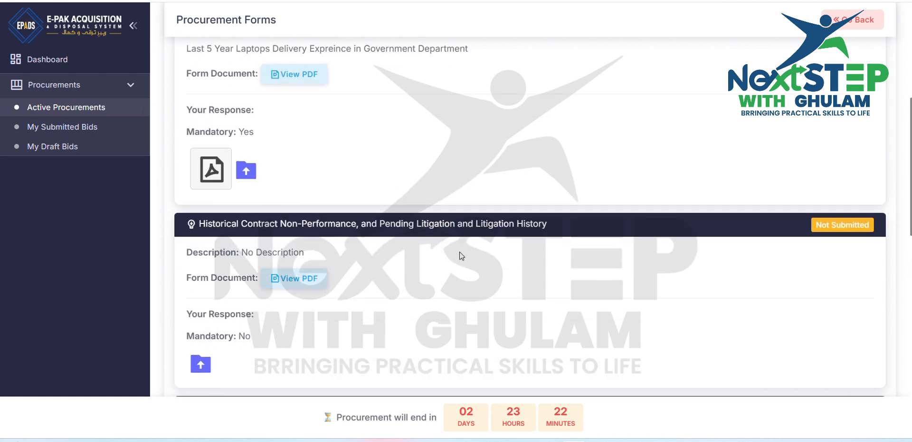
{"action": "scroll", "coordinate": [460, 255], "scroll_direction": "down", "scroll_amount": 8}
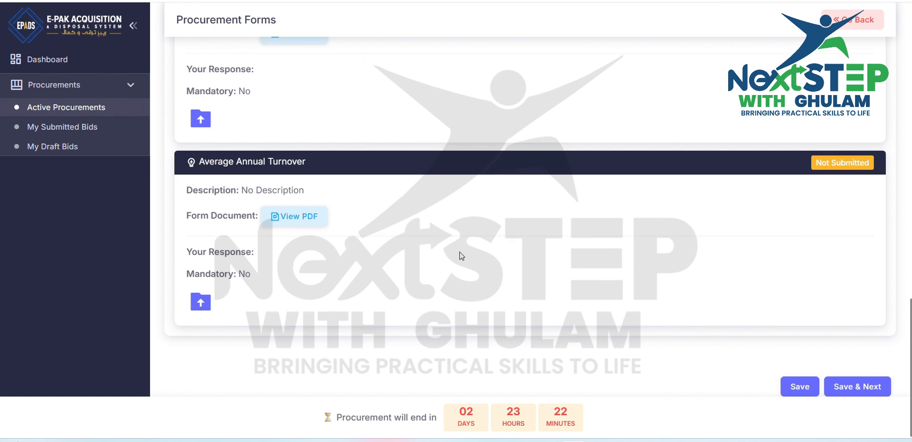
{"action": "left_click", "coordinate": [855, 381]}
Step: Review the special conditions, inspection and test requirements, and delivery documents, then agree and continue to the annexures
{"action": "scroll", "coordinate": [850, 378], "scroll_direction": "down", "scroll_amount": 3}
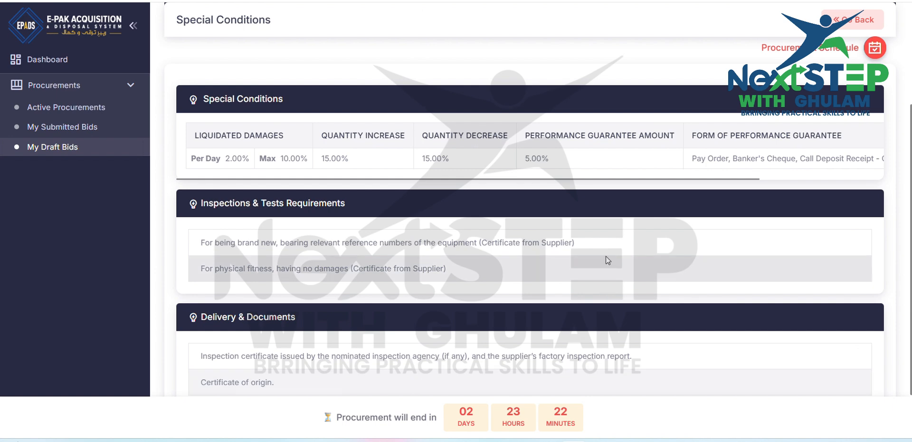
{"action": "scroll", "coordinate": [610, 244], "scroll_direction": "down", "scroll_amount": 1}
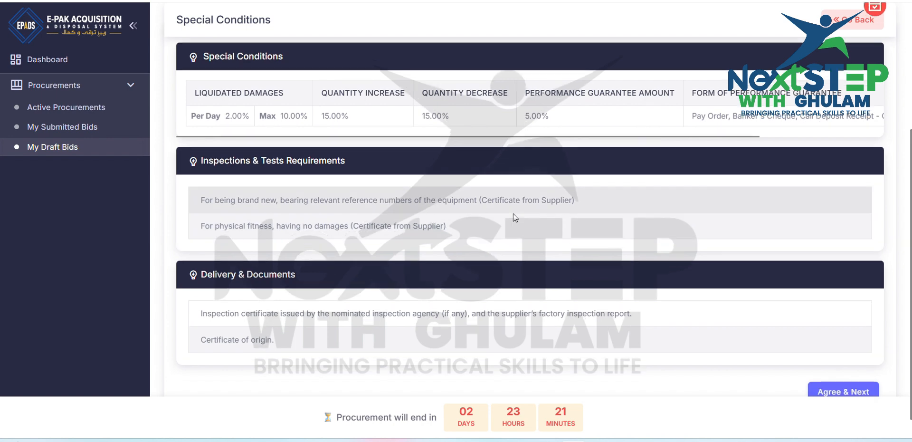
{"action": "scroll", "coordinate": [513, 214], "scroll_direction": "down", "scroll_amount": 1}
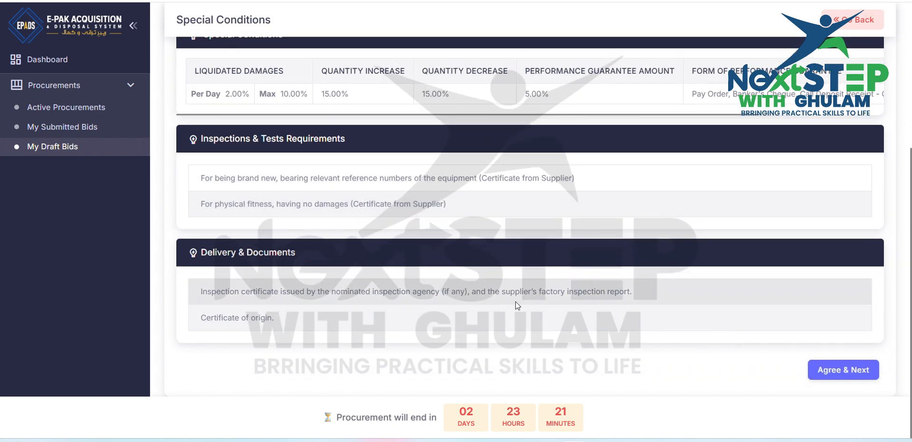
{"action": "scroll", "coordinate": [685, 224], "scroll_direction": "up", "scroll_amount": 4}
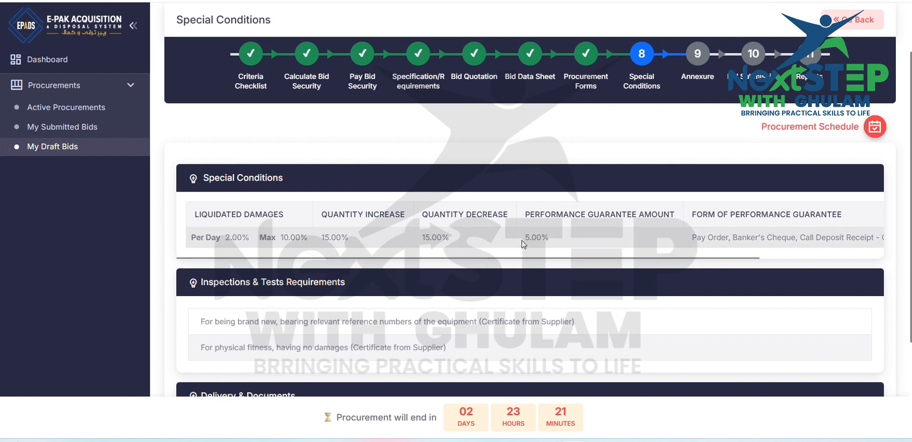
{"action": "scroll", "coordinate": [522, 240], "scroll_direction": "right", "scroll_amount": 3}
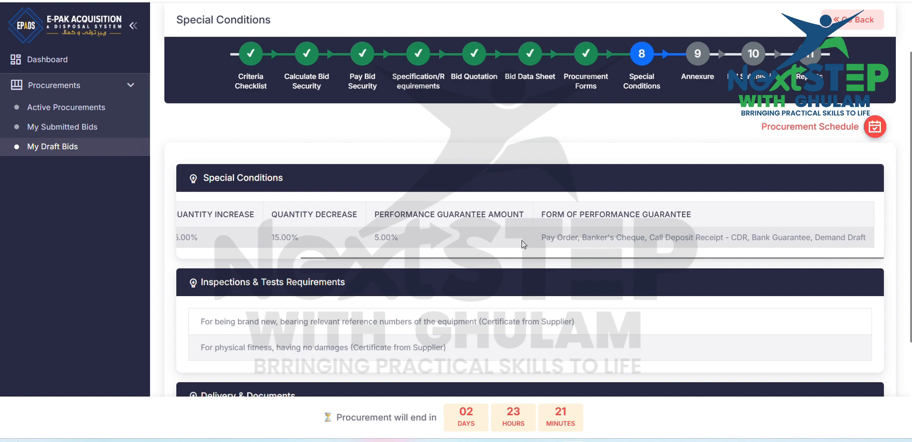
{"action": "scroll", "coordinate": [522, 241], "scroll_direction": "left", "scroll_amount": 2}
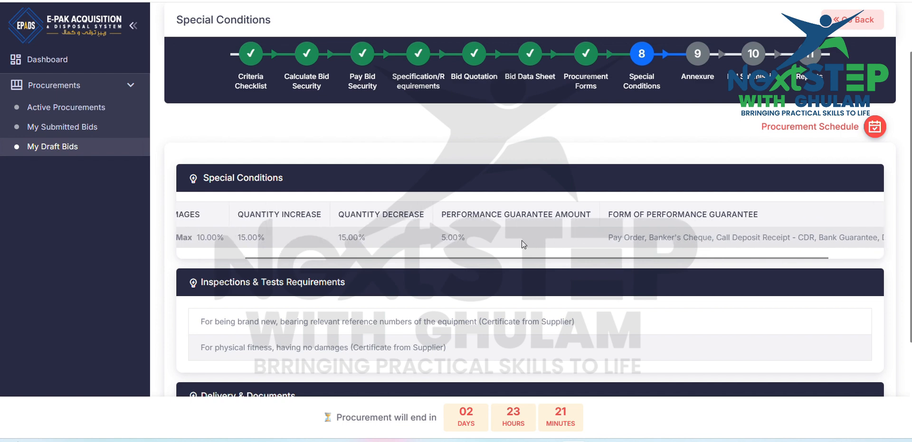
{"action": "scroll", "coordinate": [521, 241], "scroll_direction": "down", "scroll_amount": 3}
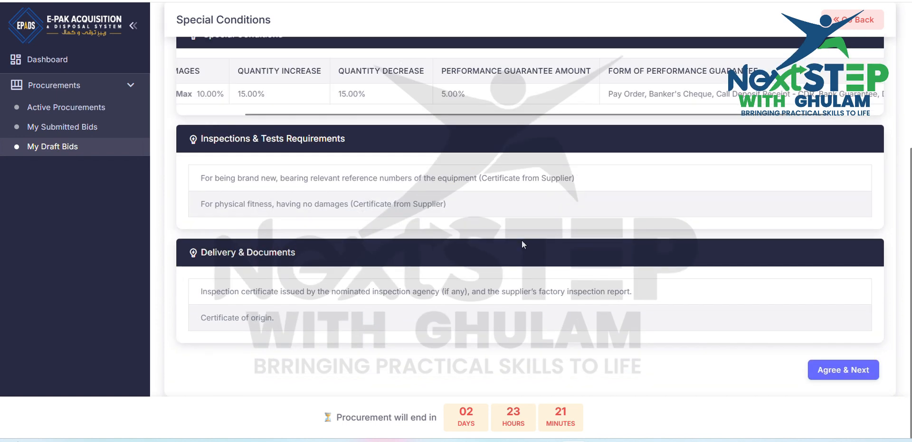
{"action": "left_click", "coordinate": [846, 372]}
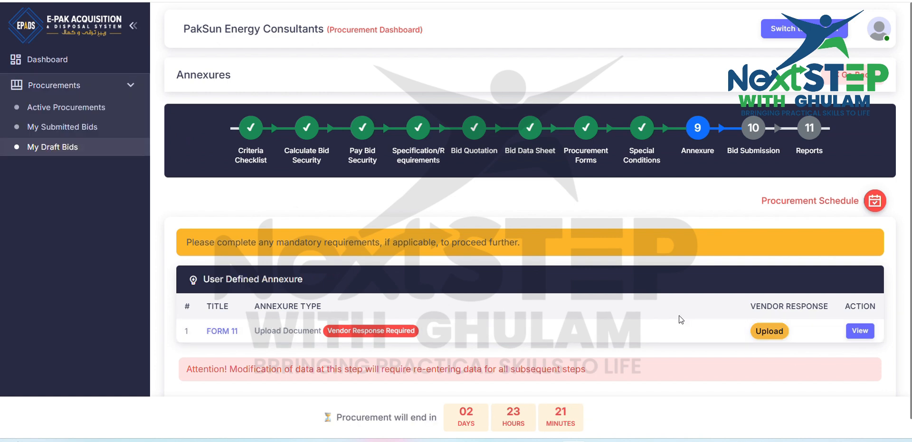
Step: Upload the bidding-document PDF as the vendor response to the FORM 11 annexure, then save and continue to bid submission
{"action": "scroll", "coordinate": [679, 315], "scroll_direction": "down", "scroll_amount": 1}
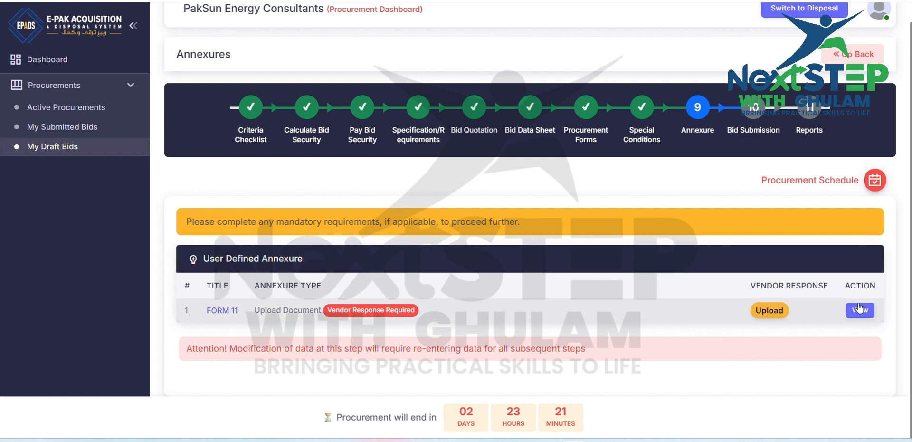
{"action": "left_click", "coordinate": [781, 311]}
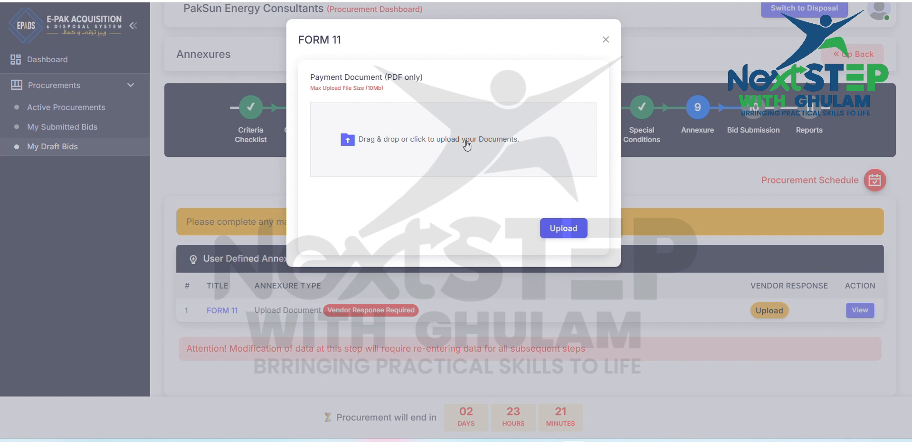
{"action": "left_click", "coordinate": [466, 144]}
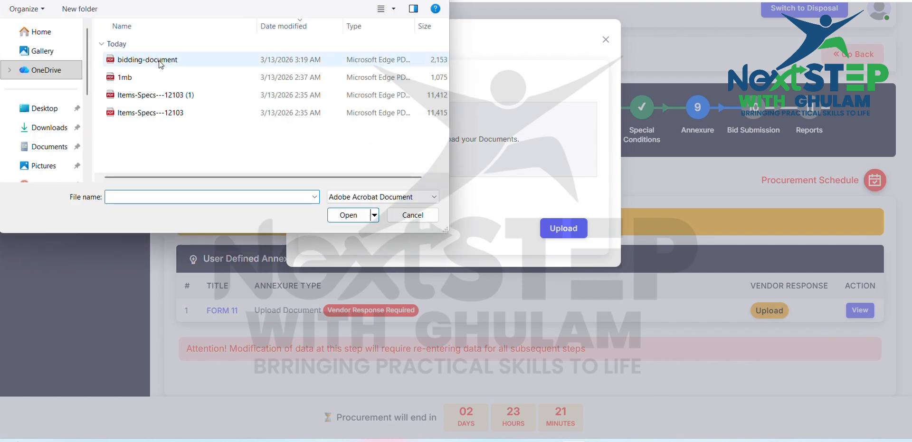
{"action": "double_click", "coordinate": [159, 61]}
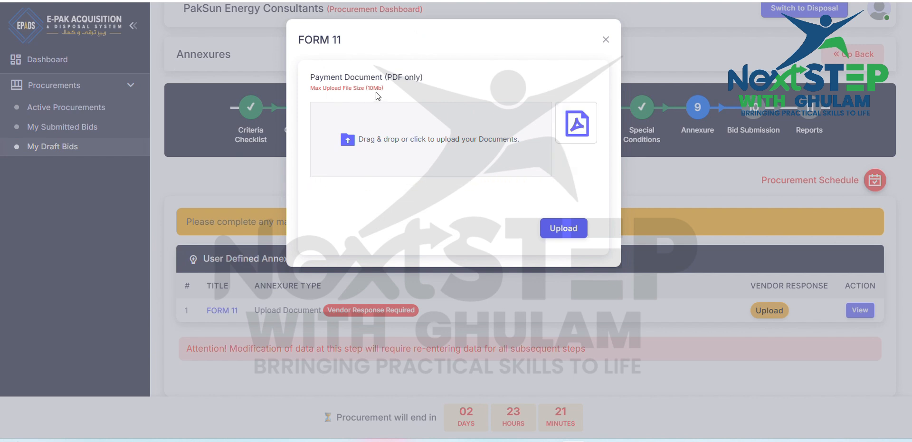
{"action": "left_click", "coordinate": [562, 228]}
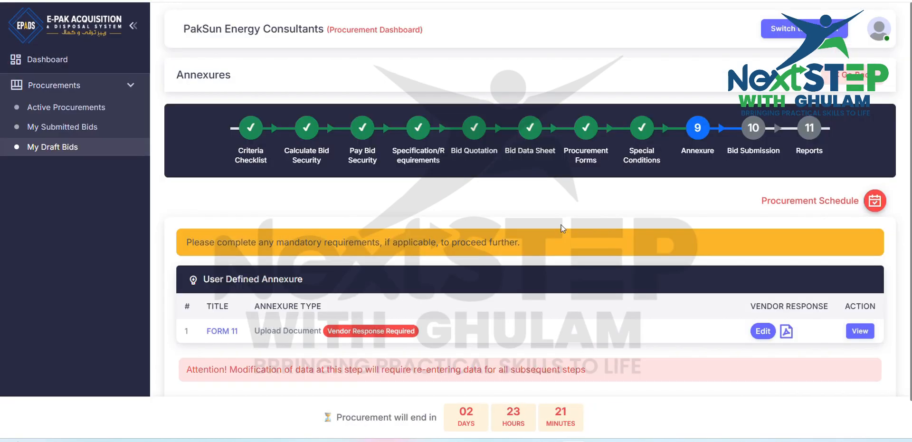
{"action": "scroll", "coordinate": [561, 229], "scroll_direction": "down", "scroll_amount": 1}
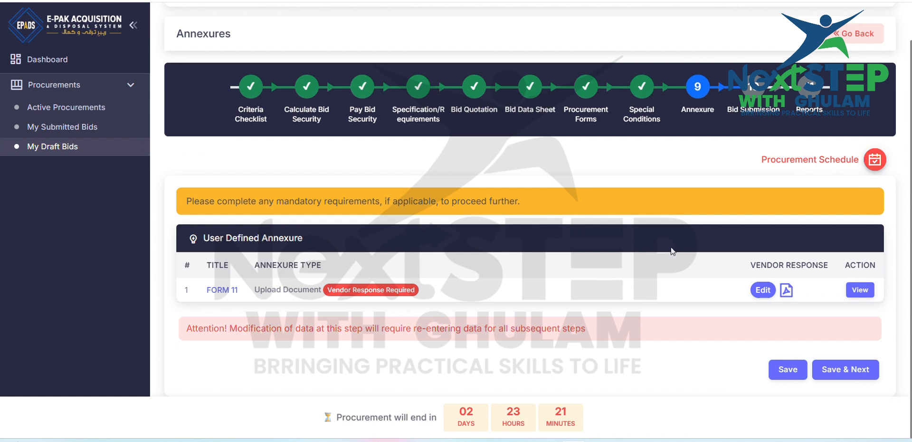
{"action": "left_click", "coordinate": [851, 369]}
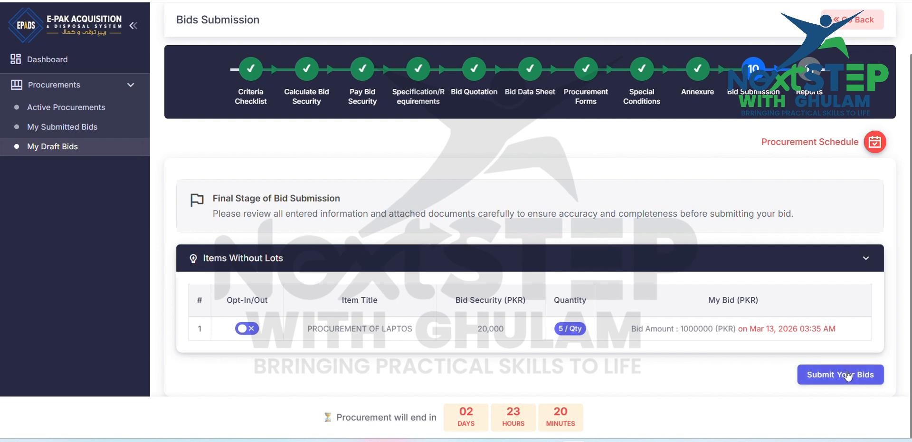
Step: Switch the laptop item's Opt-In/Out setting and restore it, then submit the bid and confirm the submission
{"action": "left_click", "coordinate": [256, 332]}
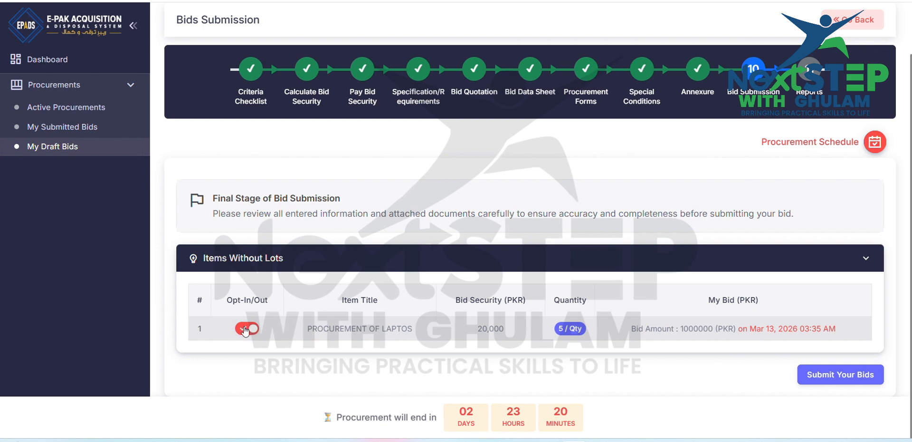
{"action": "left_click", "coordinate": [245, 331]}
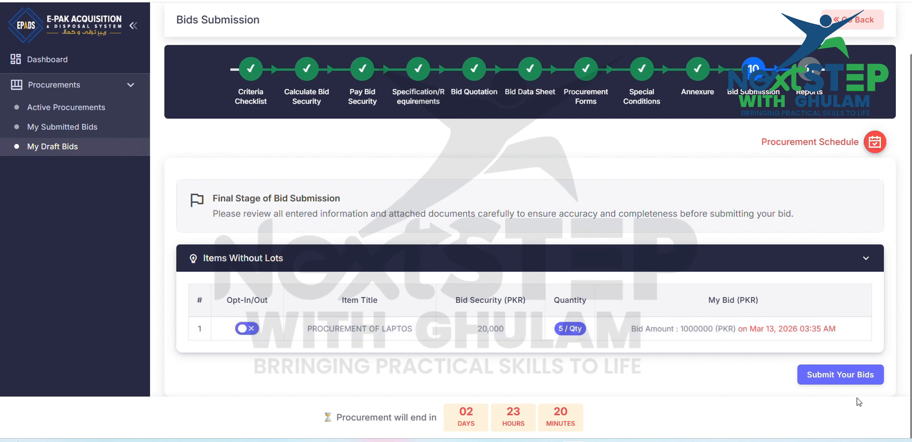
{"action": "left_click", "coordinate": [845, 376]}
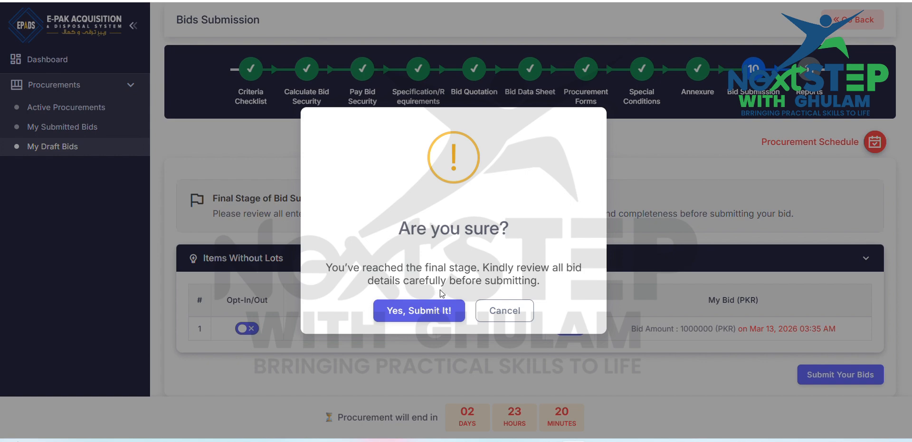
{"action": "left_click", "coordinate": [425, 316]}
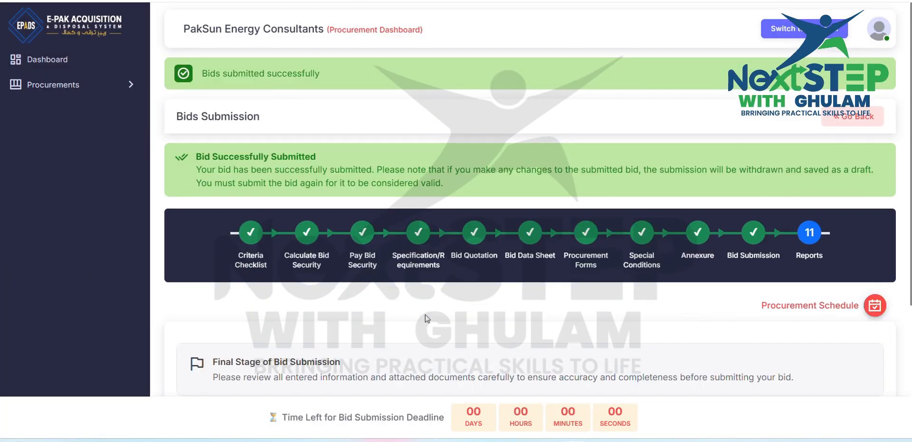
{"action": "scroll", "coordinate": [425, 317], "scroll_direction": "down", "scroll_amount": 1}
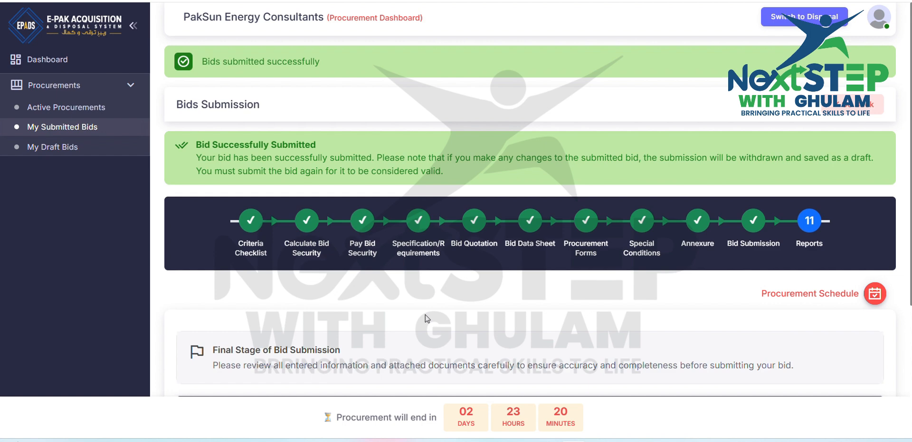
{"action": "scroll", "coordinate": [425, 318], "scroll_direction": "down", "scroll_amount": 4}
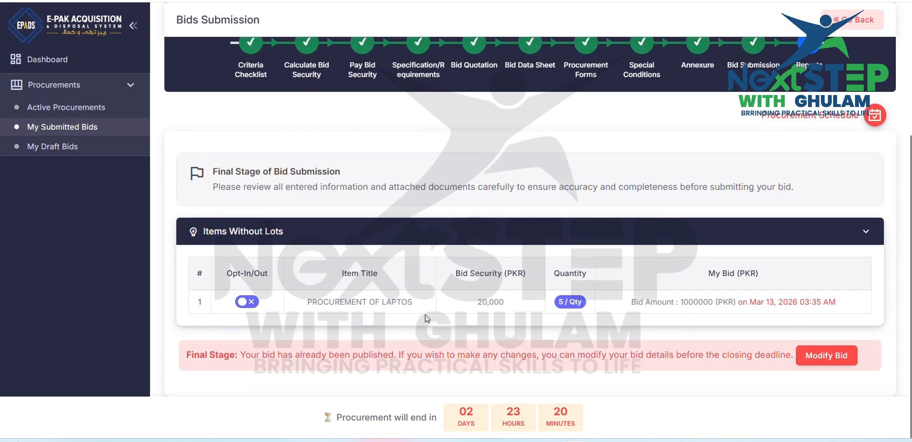
{"action": "scroll", "coordinate": [428, 318], "scroll_direction": "up", "scroll_amount": 4}
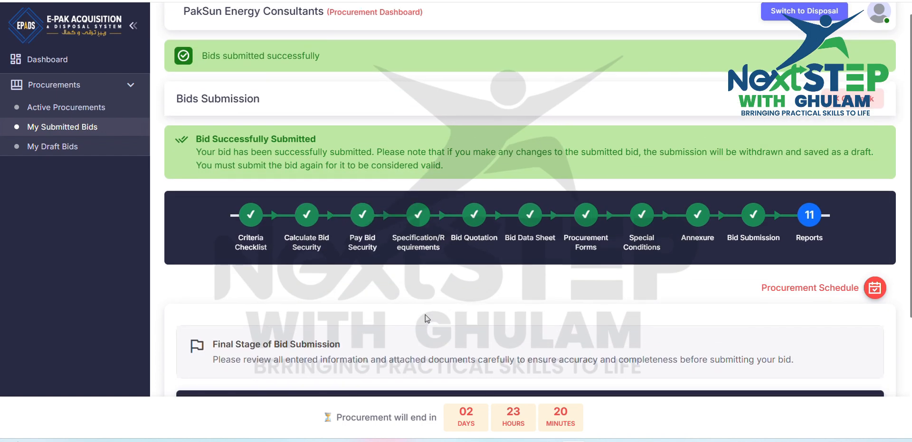
Step: Check the warning shown for modifying the submitted bid, then cancel without modifying it
{"action": "scroll", "coordinate": [426, 319], "scroll_direction": "down", "scroll_amount": 4}
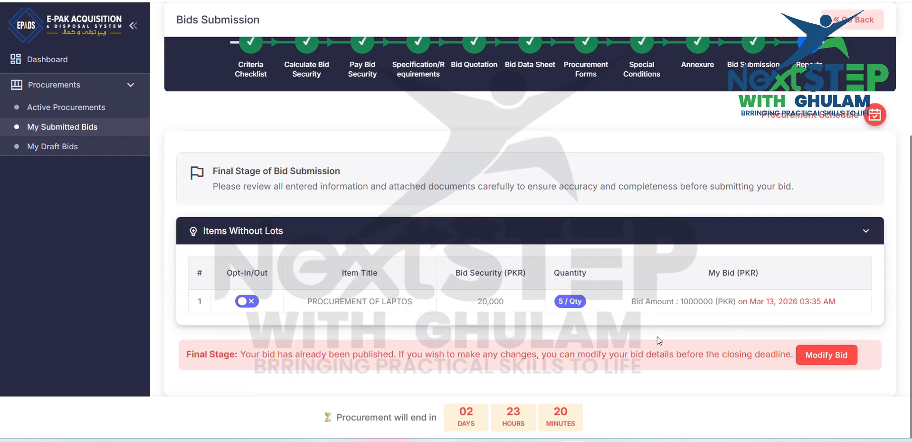
{"action": "left_click", "coordinate": [815, 357]}
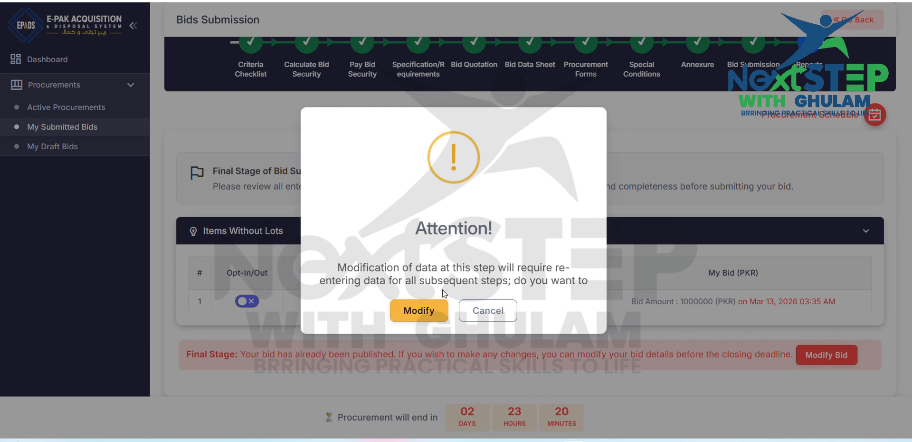
{"action": "left_click", "coordinate": [488, 310]}
Step: Review the submitted bid's confirmation notice, completed stages, laptop item details, and the final-stage note on modifications
{"action": "scroll", "coordinate": [633, 310], "scroll_direction": "up", "scroll_amount": 1}
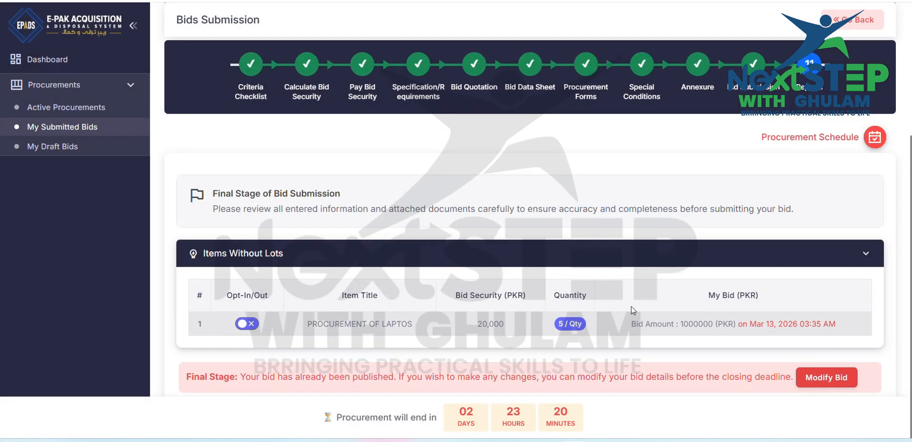
{"action": "scroll", "coordinate": [633, 310], "scroll_direction": "up", "scroll_amount": 3}
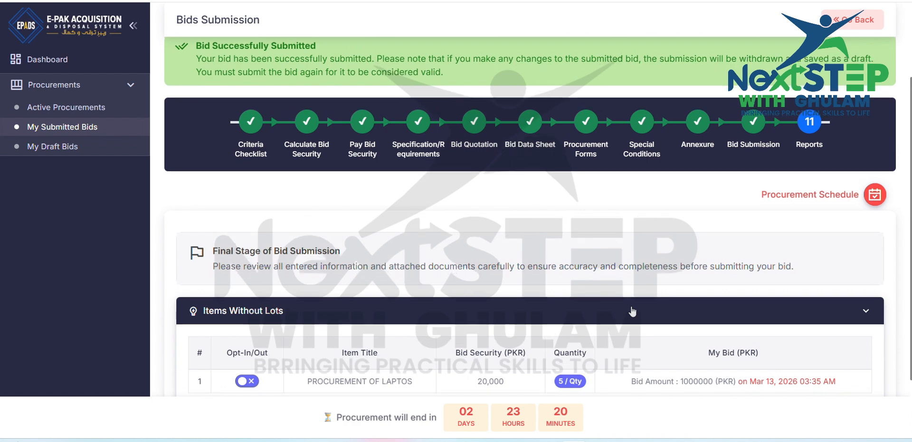
{"action": "scroll", "coordinate": [633, 312], "scroll_direction": "down", "scroll_amount": 3}
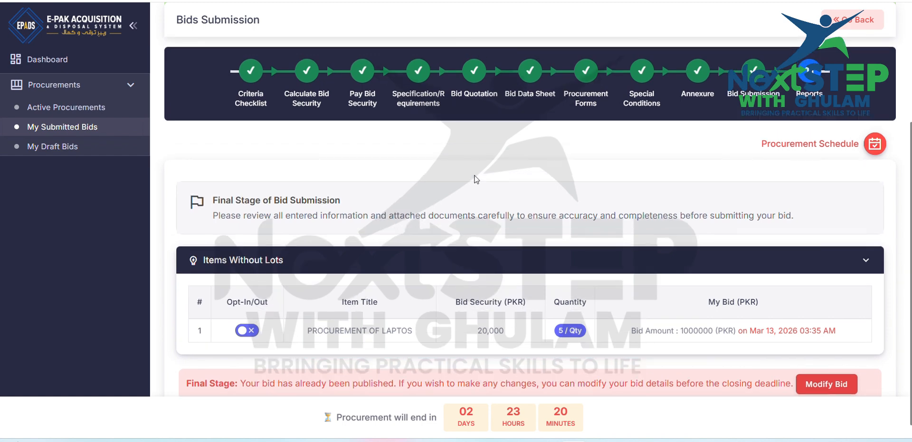
{"action": "scroll", "coordinate": [476, 179], "scroll_direction": "up", "scroll_amount": 3}
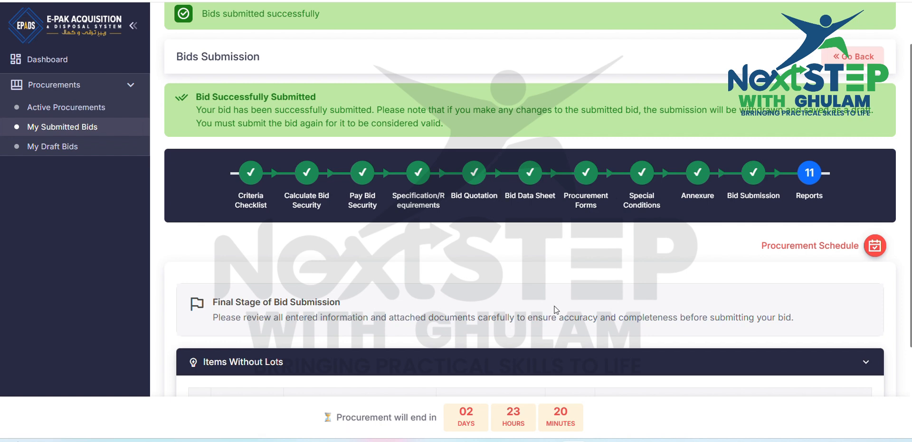
{"action": "scroll", "coordinate": [555, 308], "scroll_direction": "down", "scroll_amount": 3}
{"action": "scroll", "coordinate": [556, 307], "scroll_direction": "up", "scroll_amount": 3}
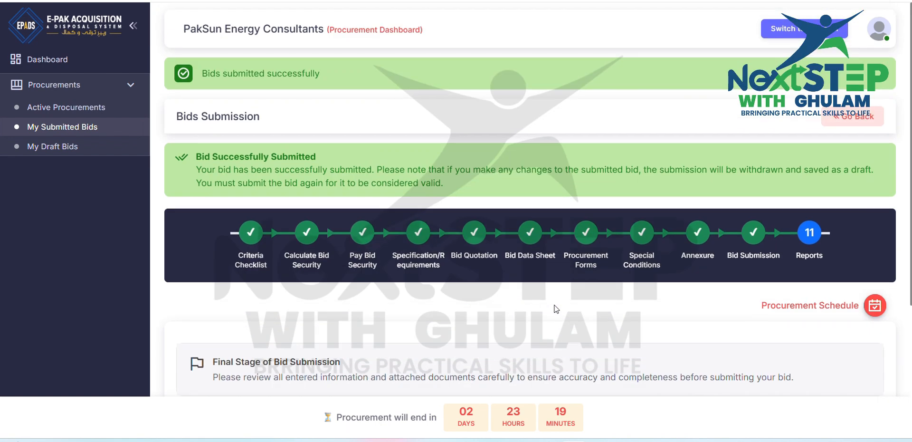
{"action": "scroll", "coordinate": [556, 308], "scroll_direction": "down", "scroll_amount": 3}
{"action": "scroll", "coordinate": [556, 308], "scroll_direction": "up", "scroll_amount": 4}
{"action": "scroll", "coordinate": [556, 309], "scroll_direction": "down", "scroll_amount": 2}
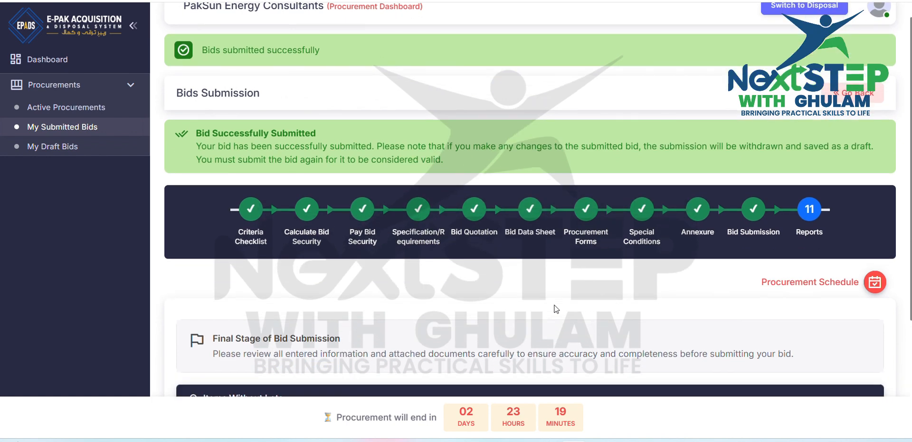
{"action": "scroll", "coordinate": [556, 309], "scroll_direction": "down", "scroll_amount": 1}
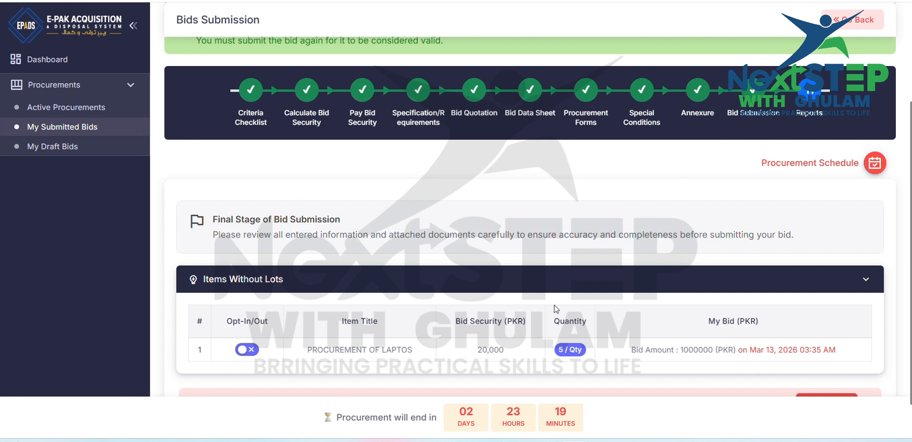
{"action": "scroll", "coordinate": [555, 309], "scroll_direction": "down", "scroll_amount": 1}
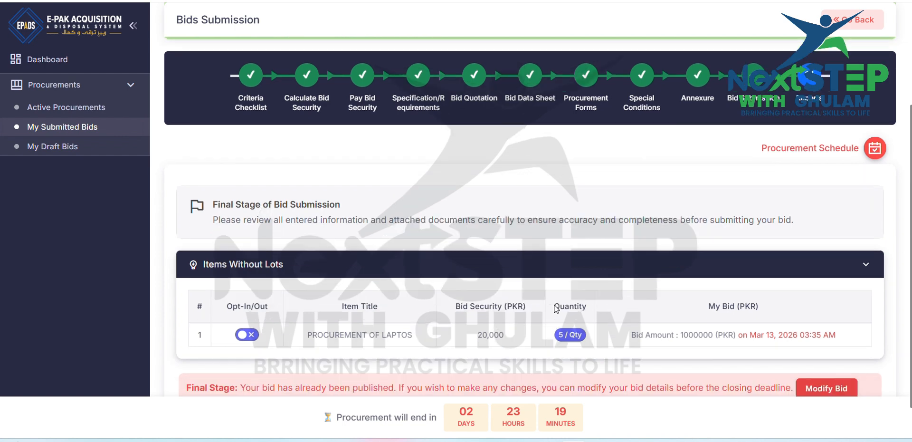
{"action": "scroll", "coordinate": [556, 308], "scroll_direction": "up", "scroll_amount": 5}
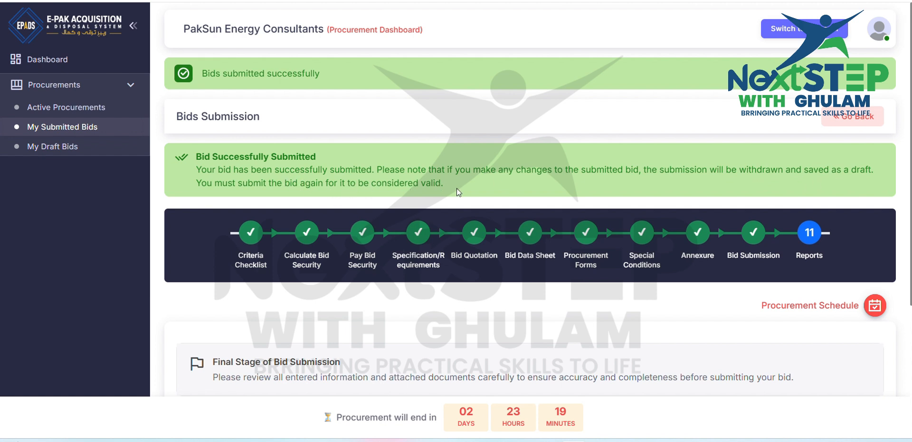
{"action": "scroll", "coordinate": [458, 191], "scroll_direction": "down", "scroll_amount": 4}
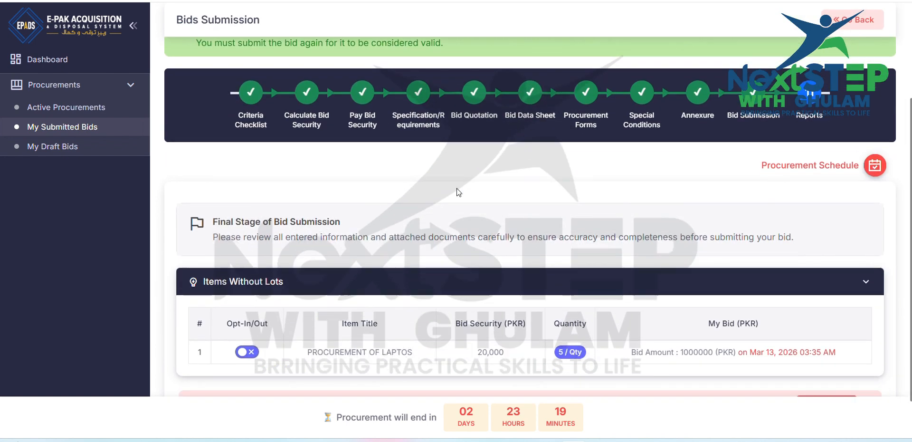